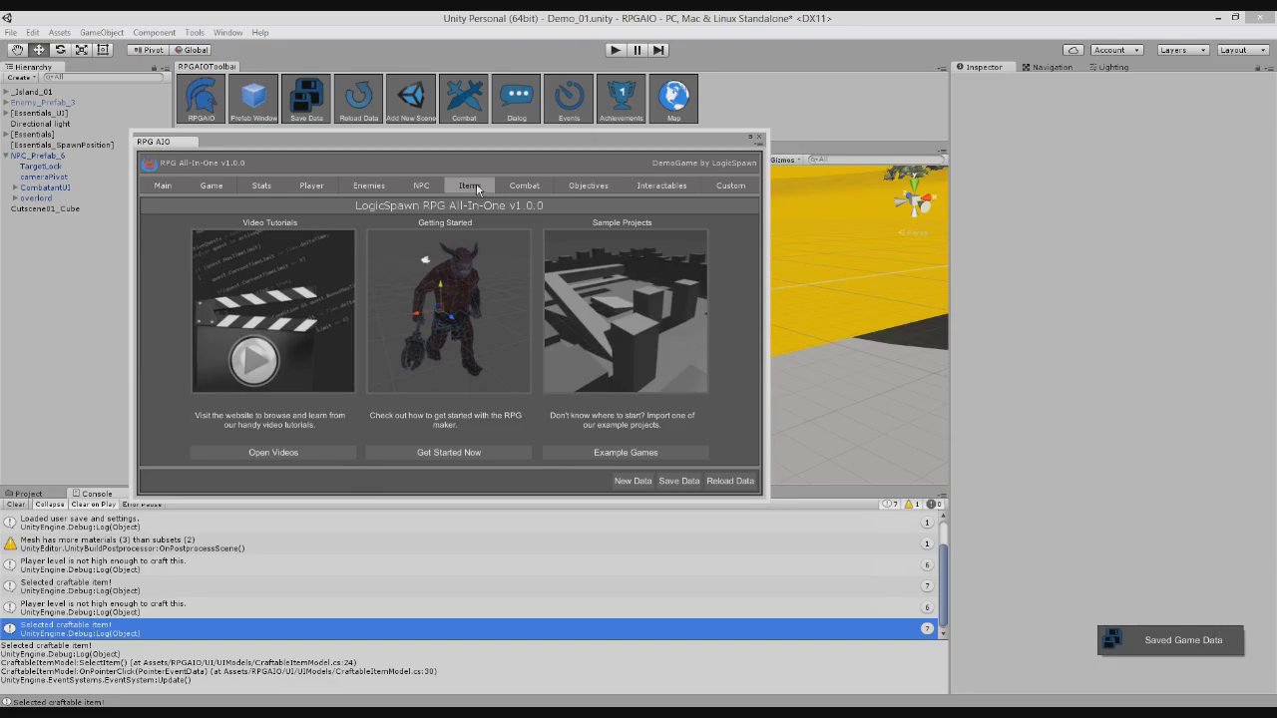
Step: Open the item loot tables and create a new loot table named "Rare Drop Table"
click(469, 188)
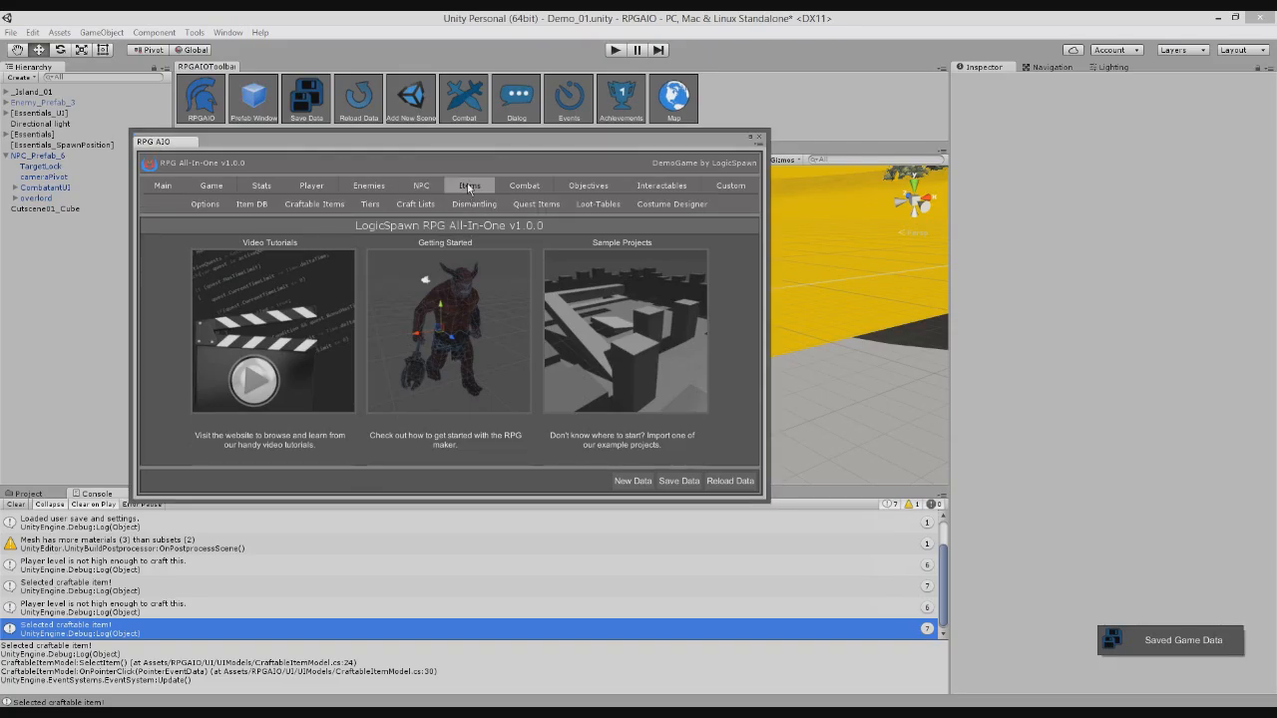
click(595, 205)
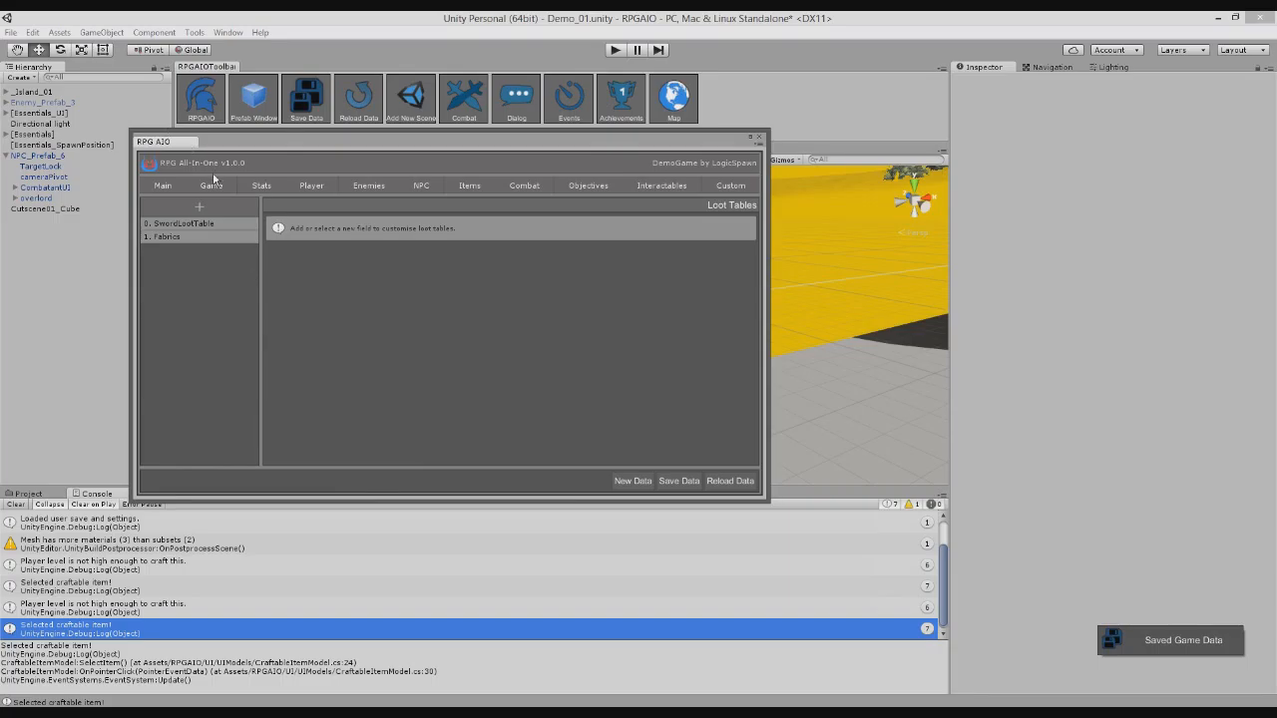
click(200, 206)
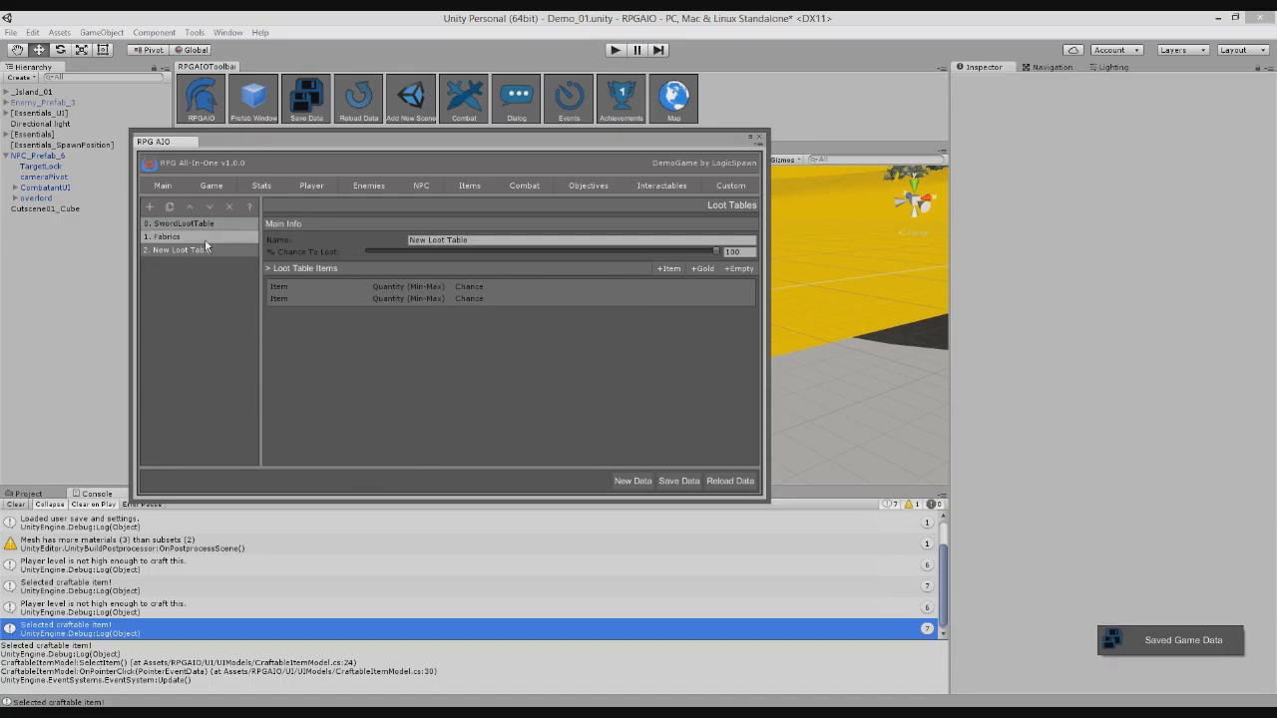
drag(481, 240, 388, 244)
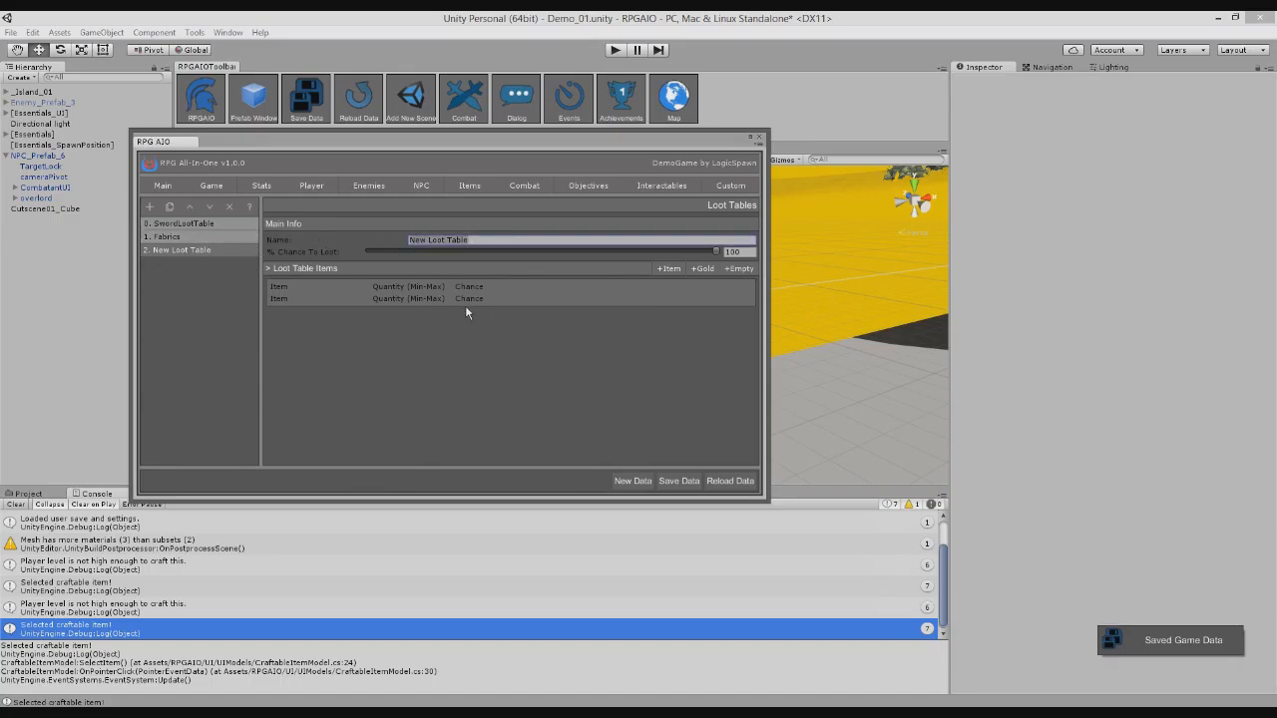
text(Rare)
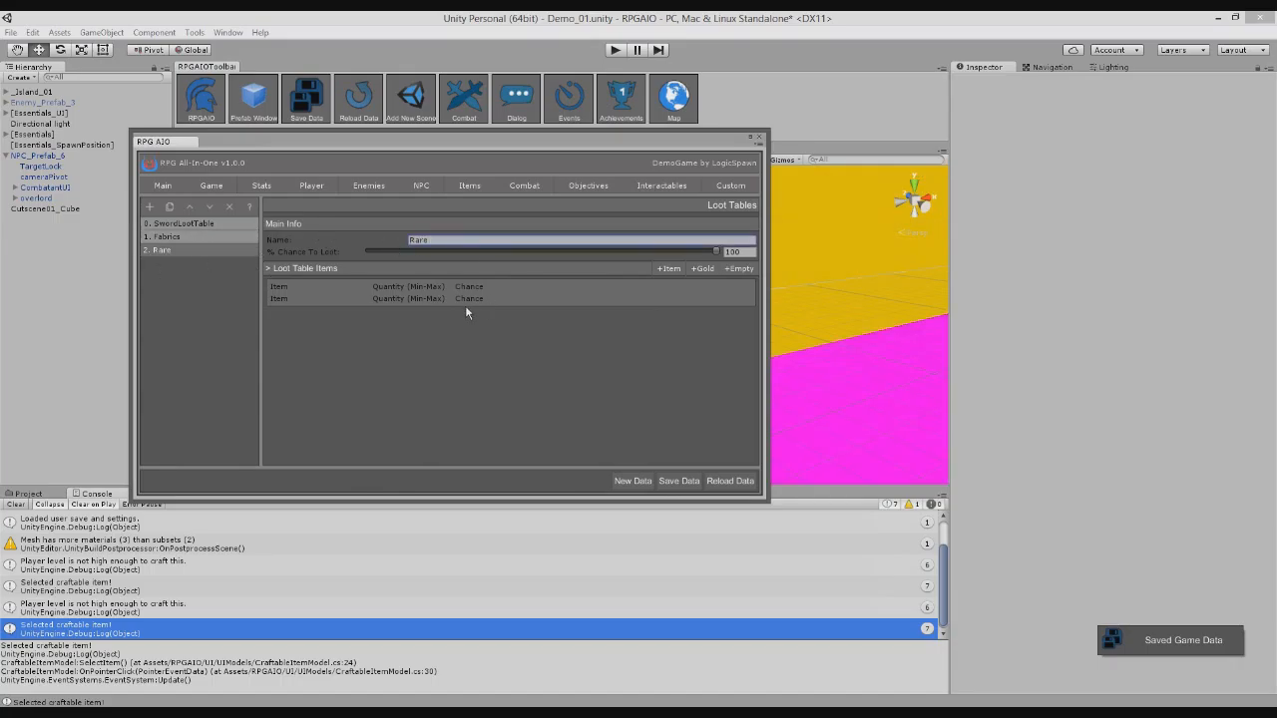
text( Drop Table)
Step: Add a loot table named "Common Drop Table" and move it above the Rare Drop Table
click(150, 206)
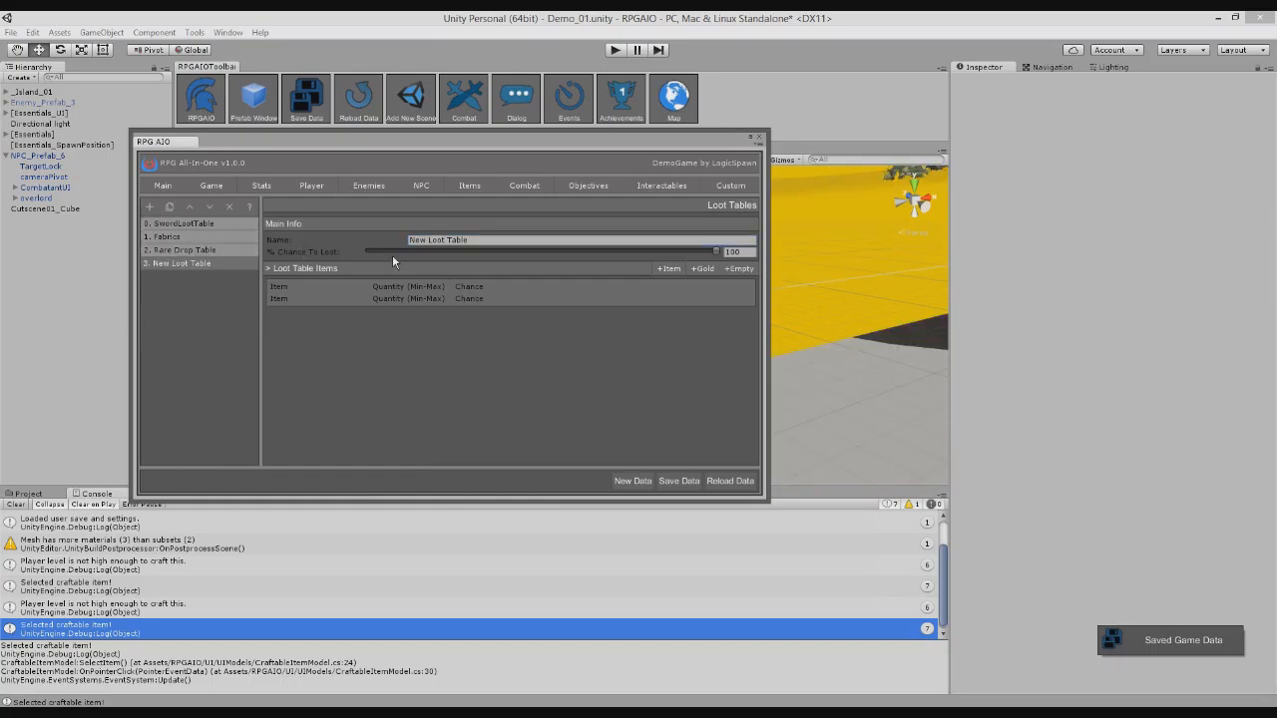
text(Common)
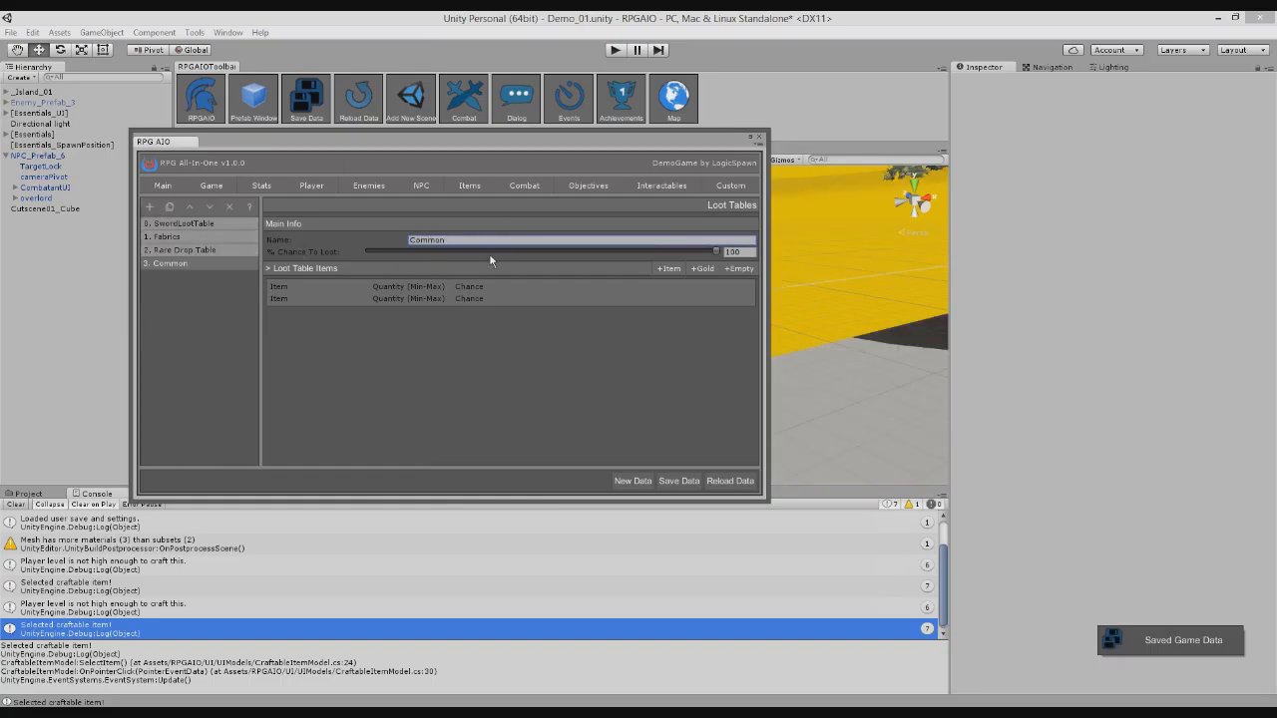
text( Drop Table)
click(190, 207)
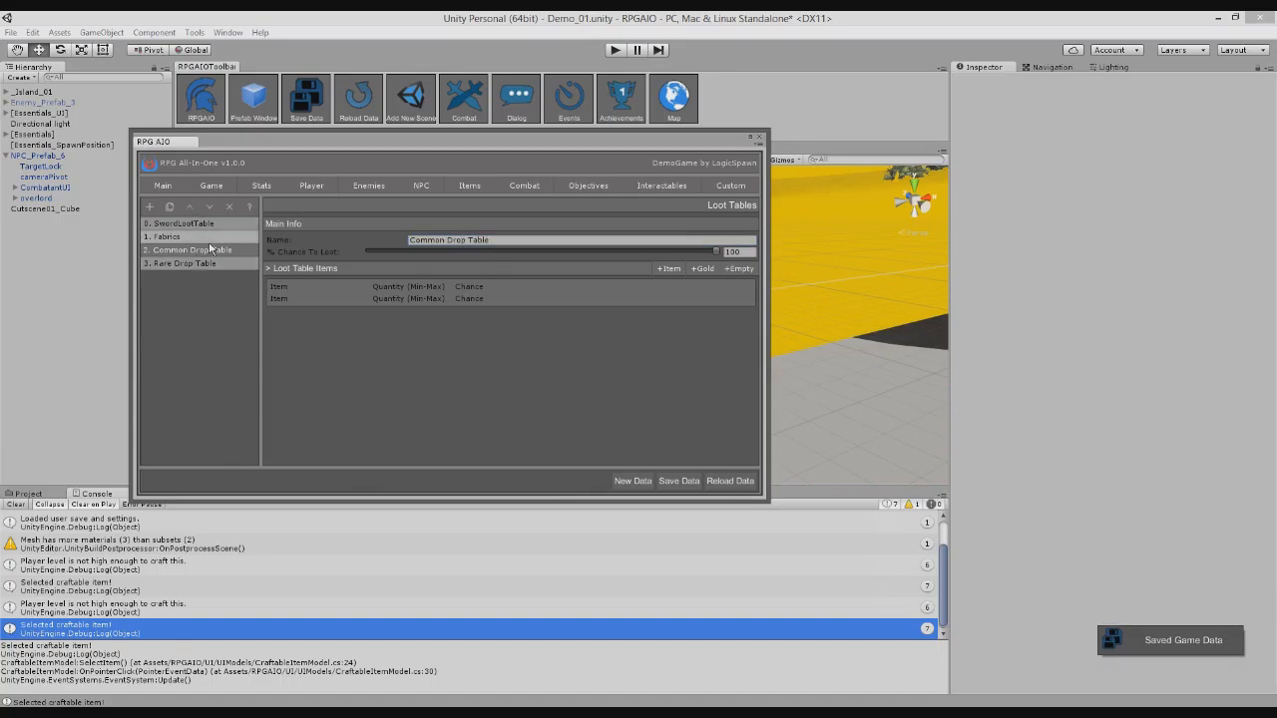
click(237, 261)
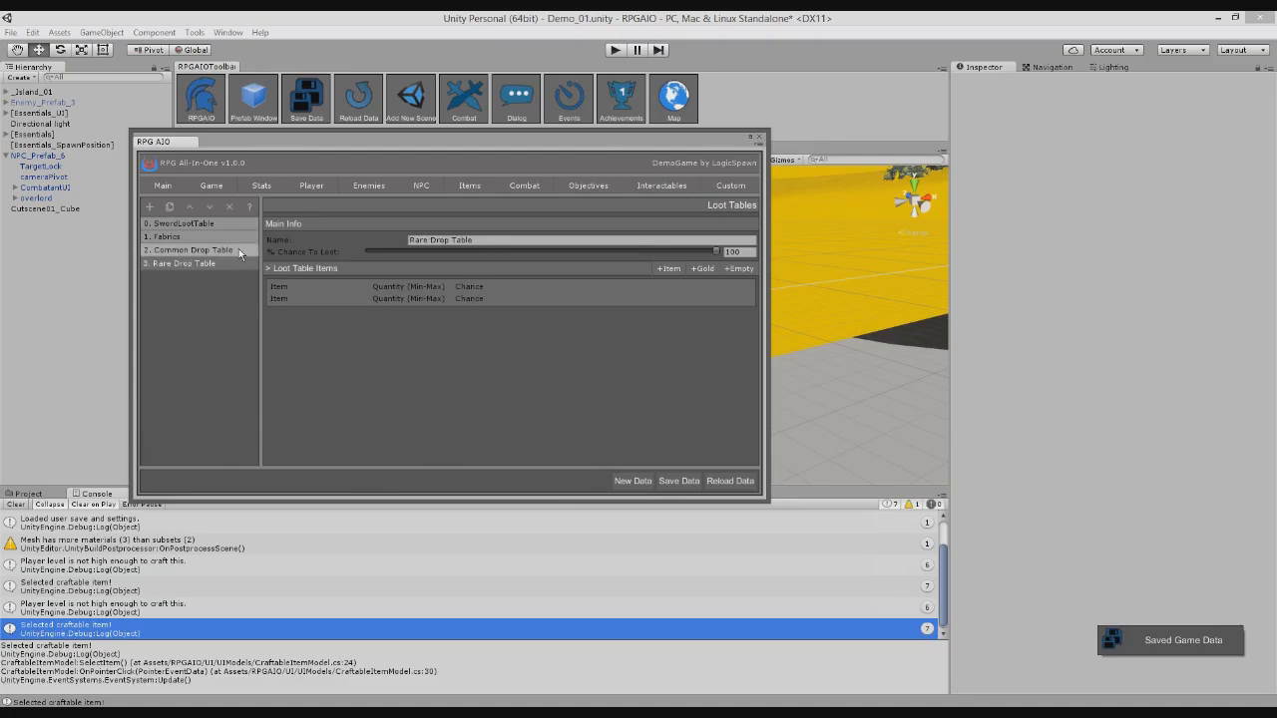
click(238, 250)
click(232, 265)
click(235, 253)
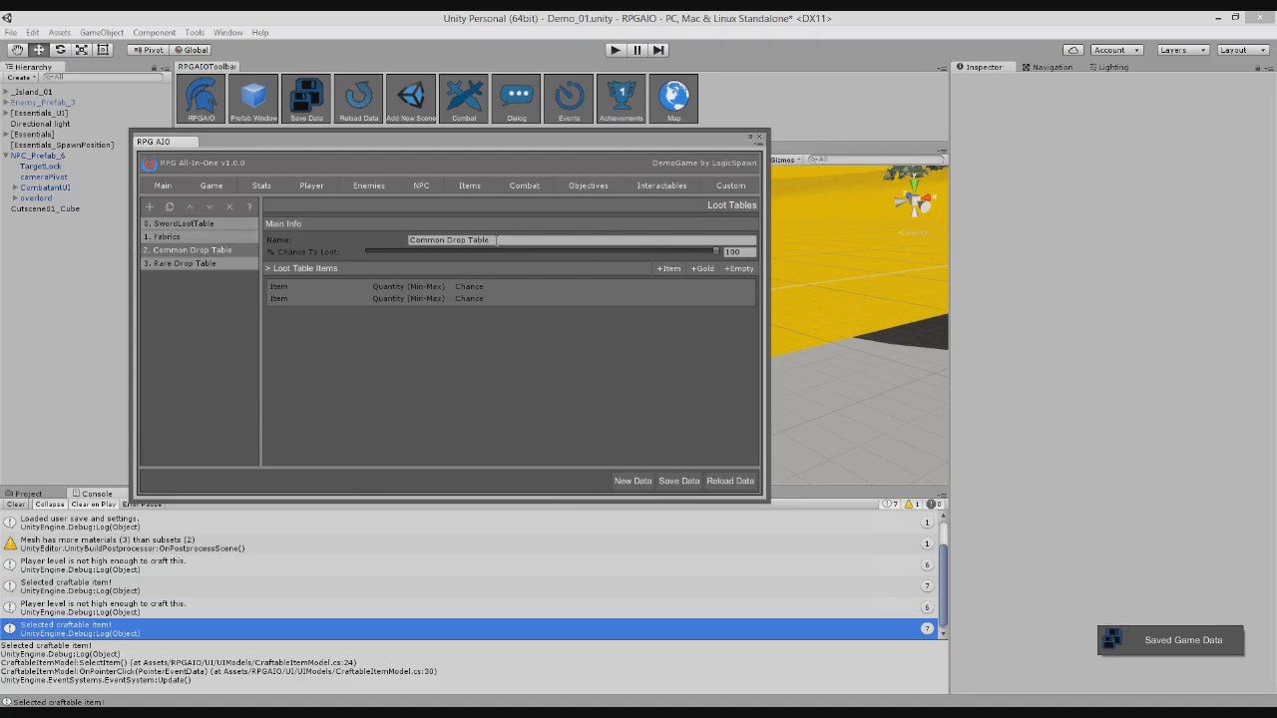
click(213, 266)
Step: Add a gold entry to the Common Drop Table and append "[Lv1-5]" to the table's name
click(225, 249)
click(703, 271)
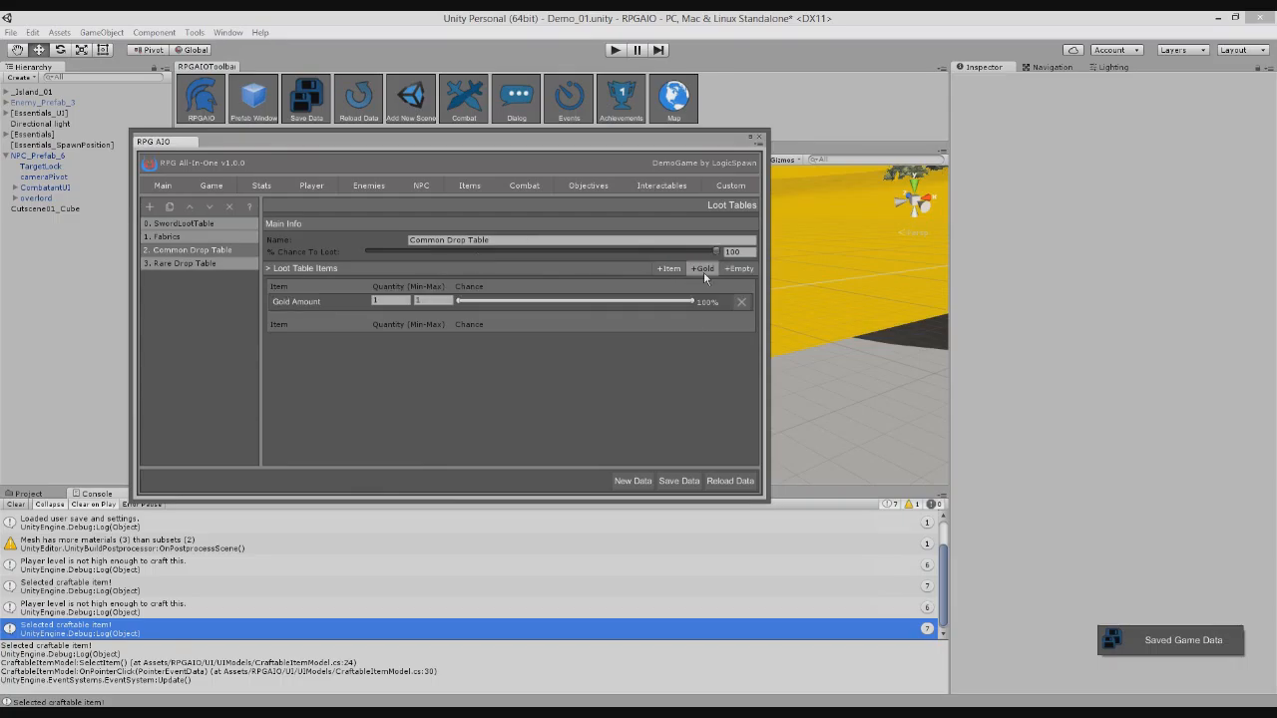
drag(497, 301, 695, 302)
click(528, 250)
click(535, 243)
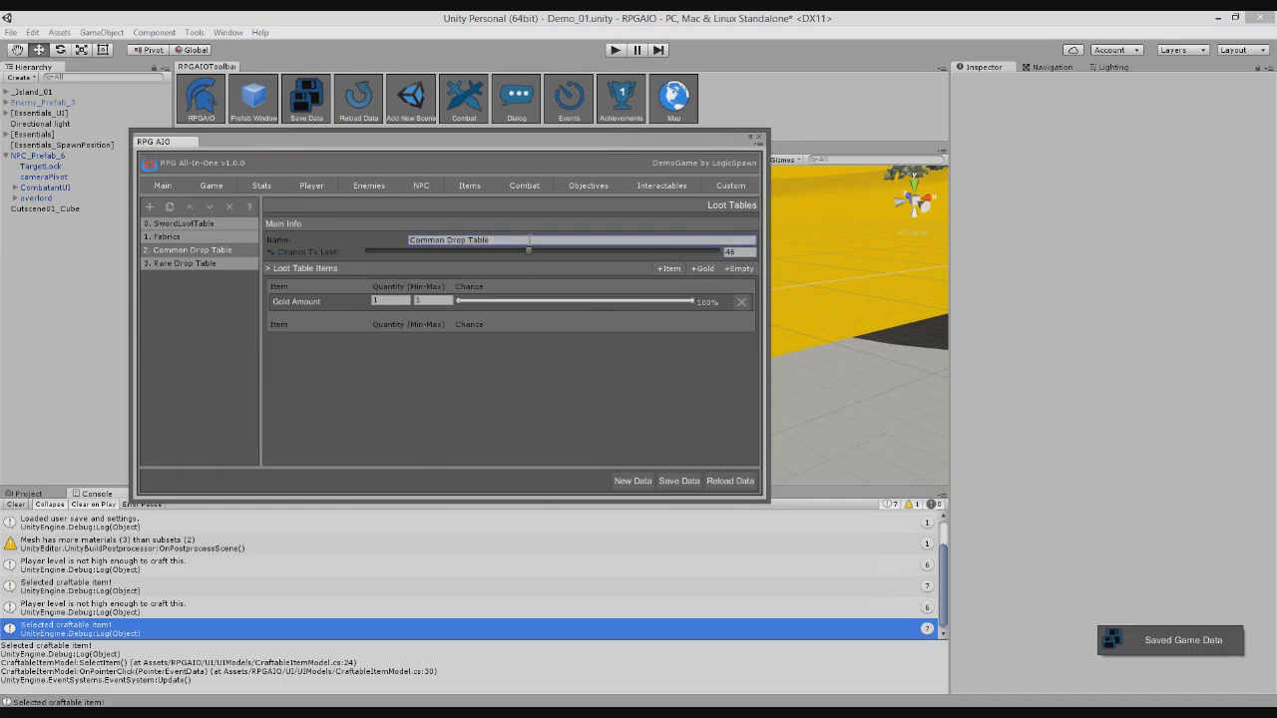
text([Lv1-5])
drag(527, 241, 396, 244)
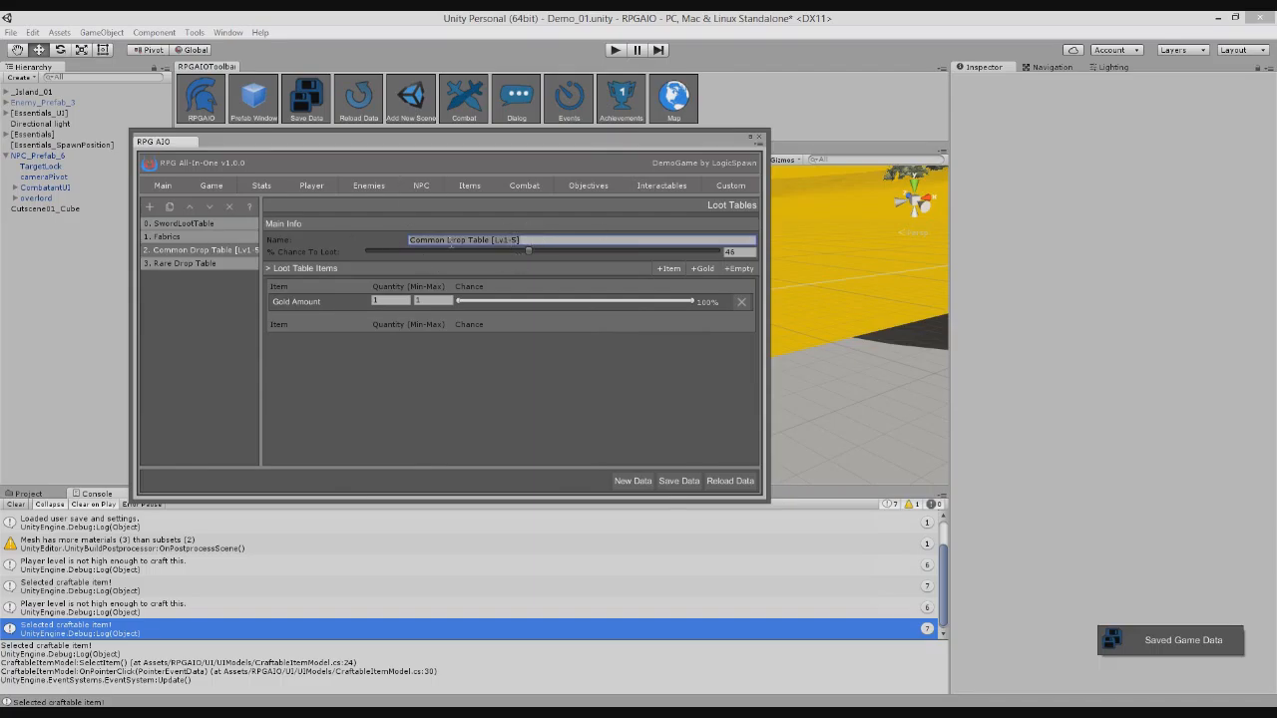
click(525, 242)
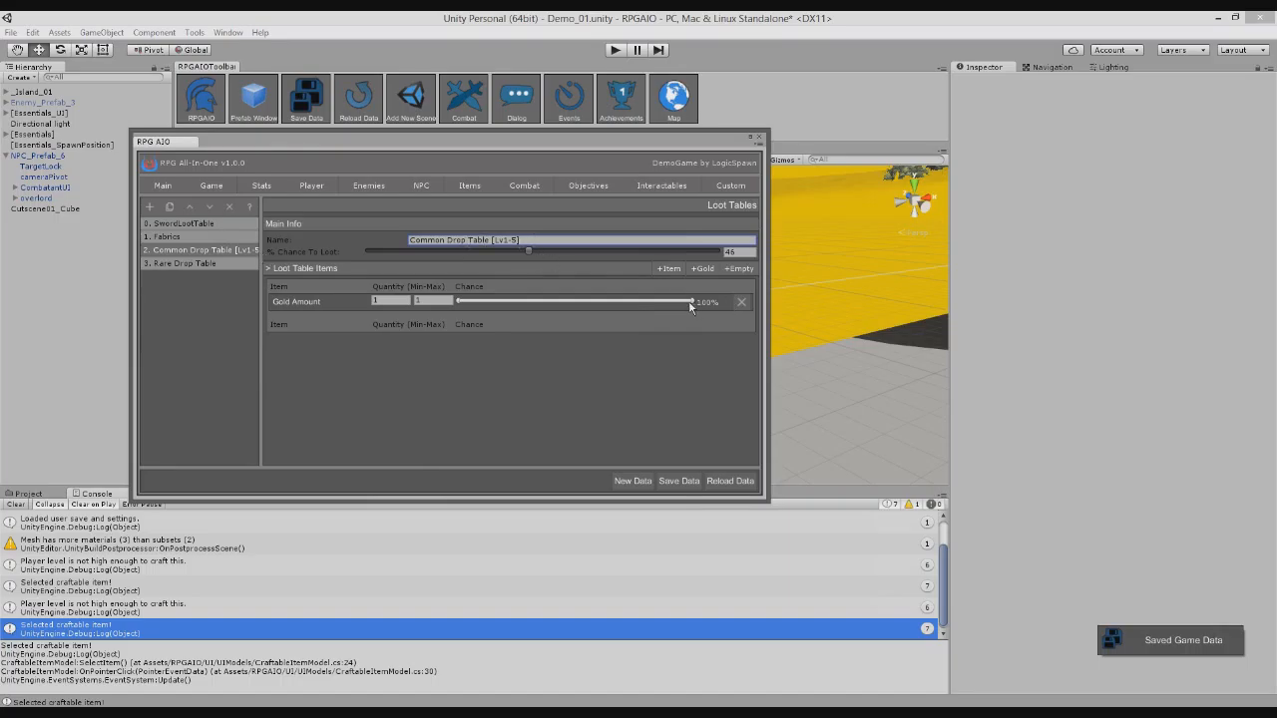
Step: Set the gold quantity of the common table to a minimum of 10 and a maximum of 50
click(389, 300)
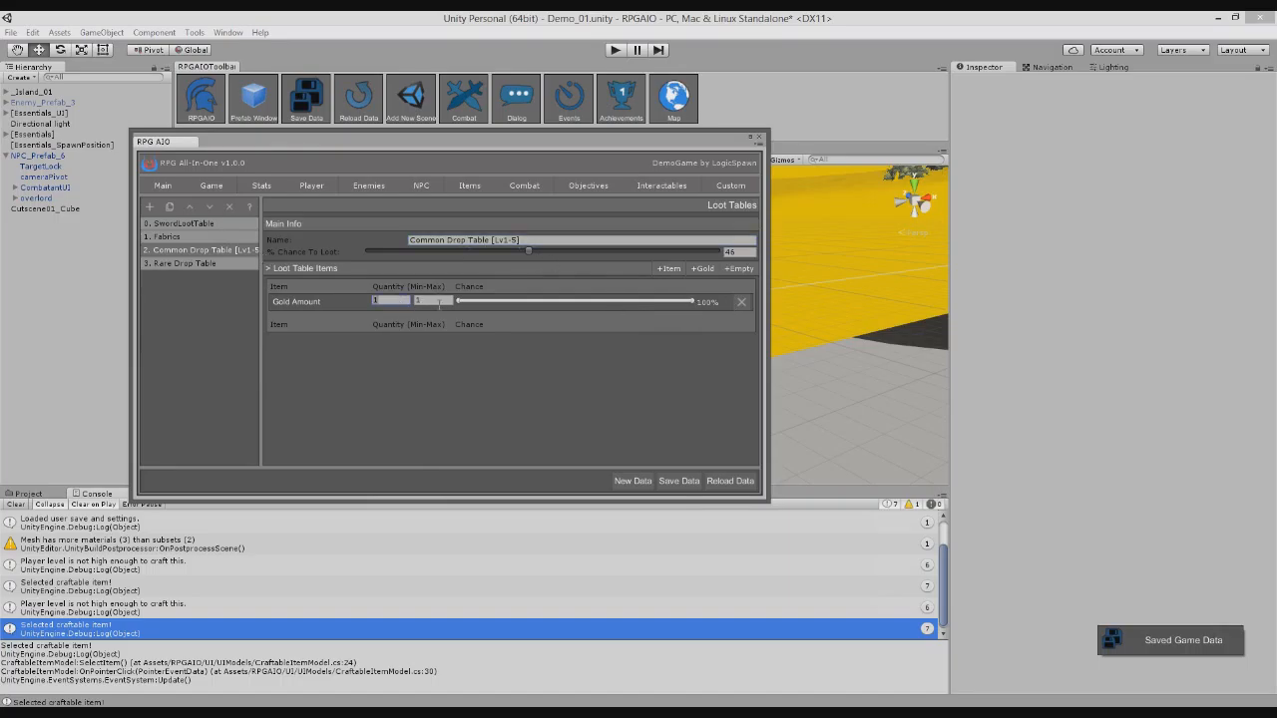
text(10)
key(Tab)
text(50)
Step: Add five item entries to the Common Drop Table
click(668, 268)
click(669, 268)
click(668, 269)
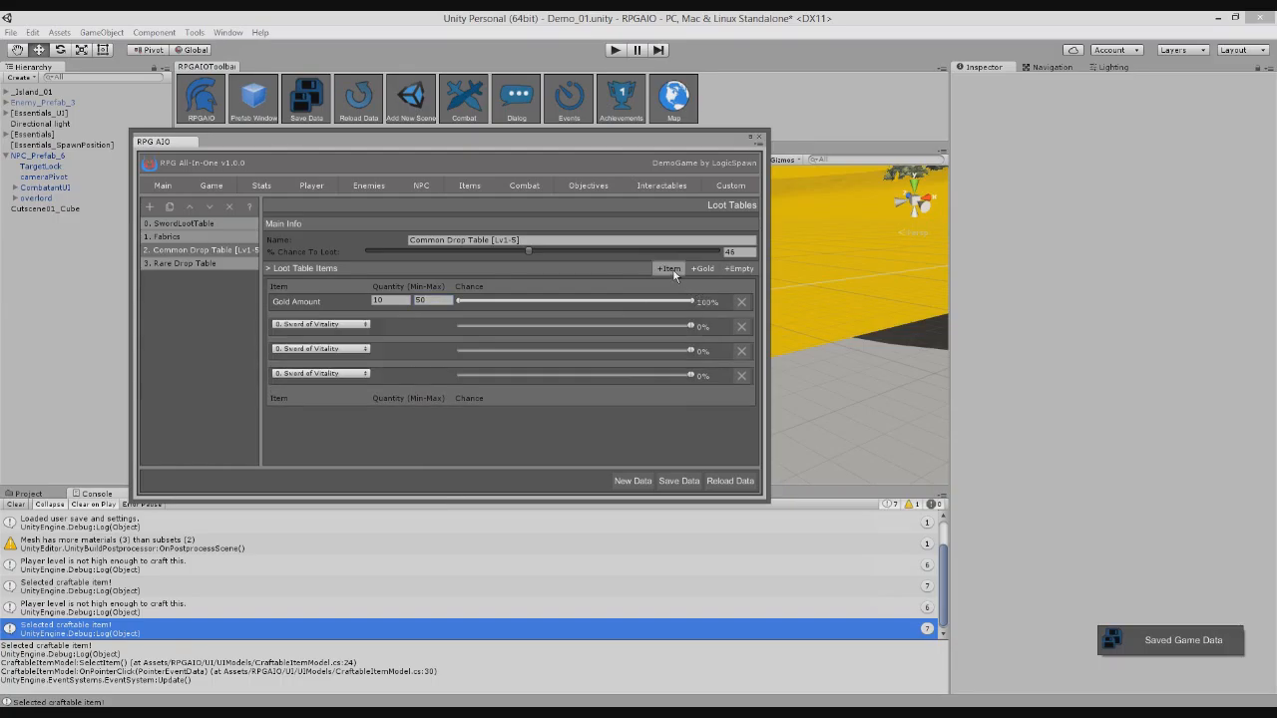
click(668, 268)
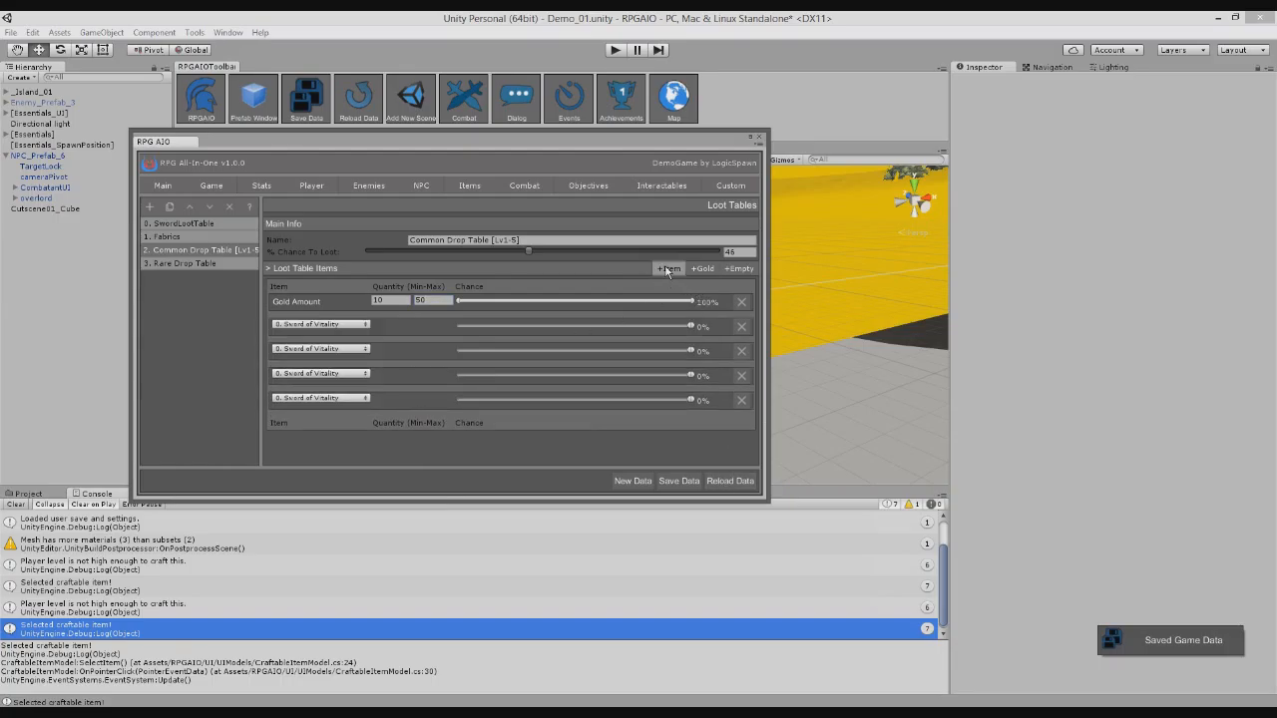
click(668, 268)
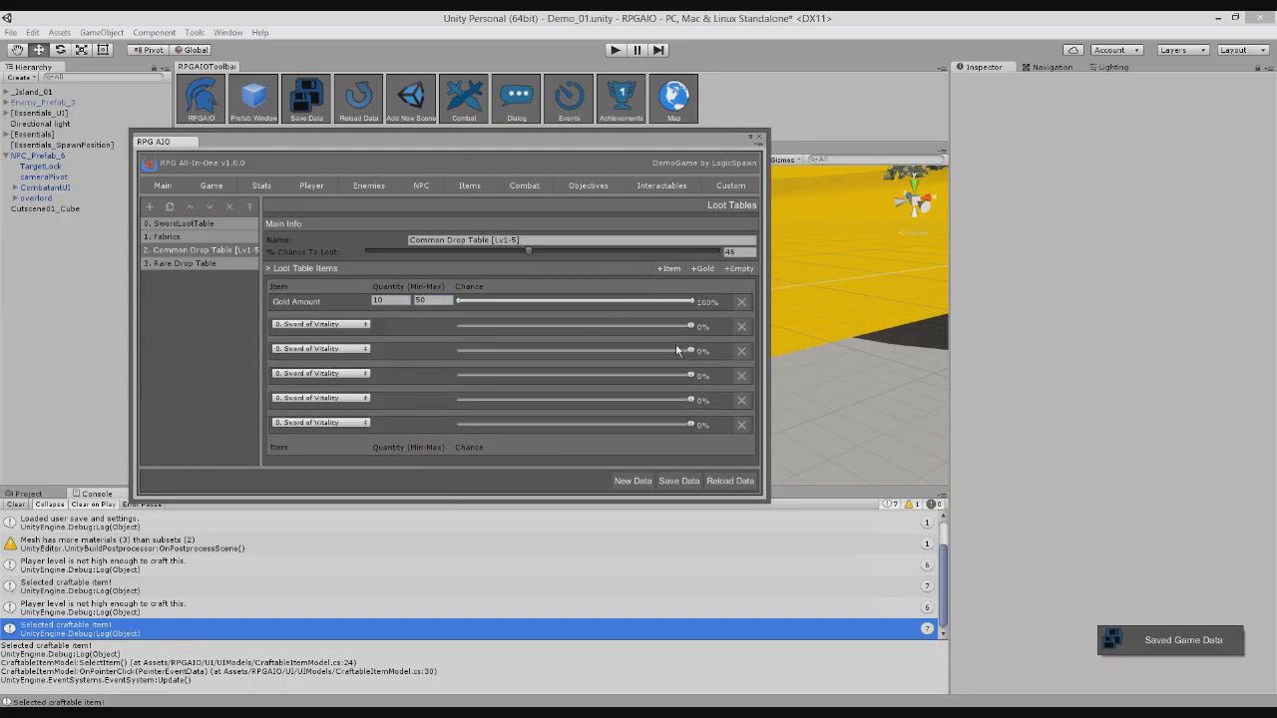
Step: Keep Sword of Vitality as the first item and set the other four to Sword of Luck, Sword of Strength, Copper Ore and Linen
click(324, 325)
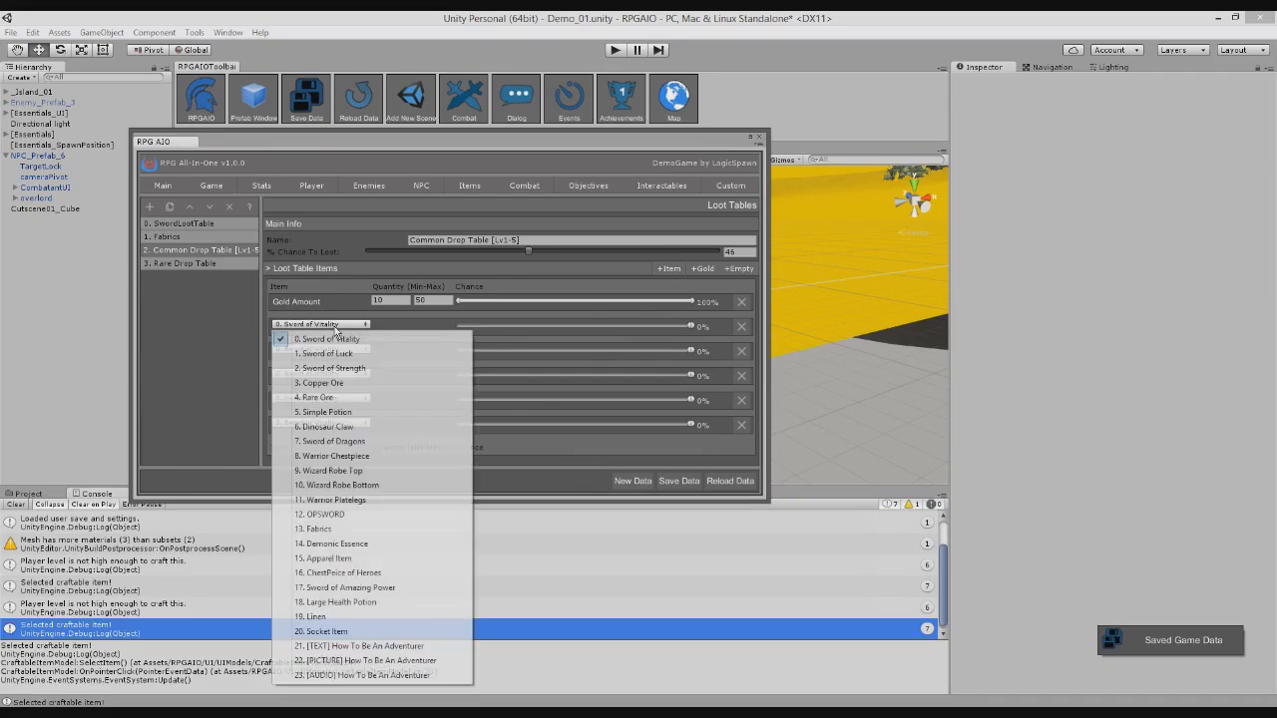
click(261, 354)
click(299, 349)
click(322, 378)
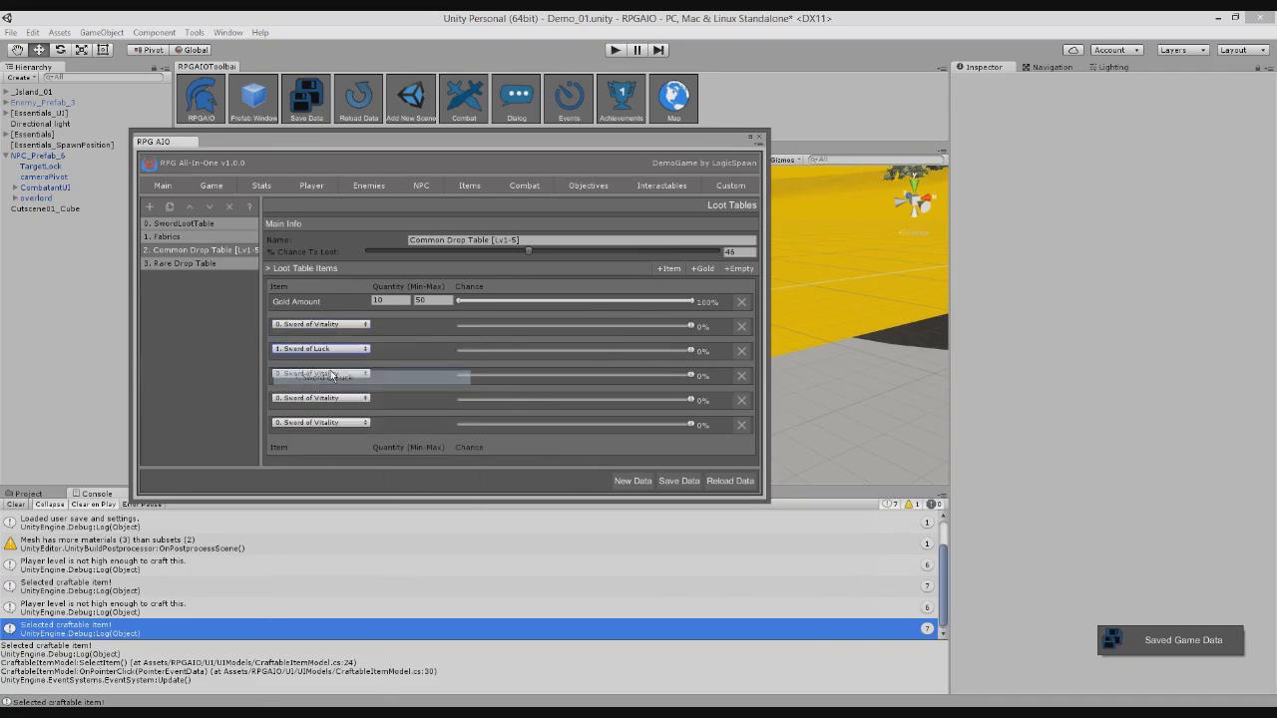
click(330, 374)
click(363, 77)
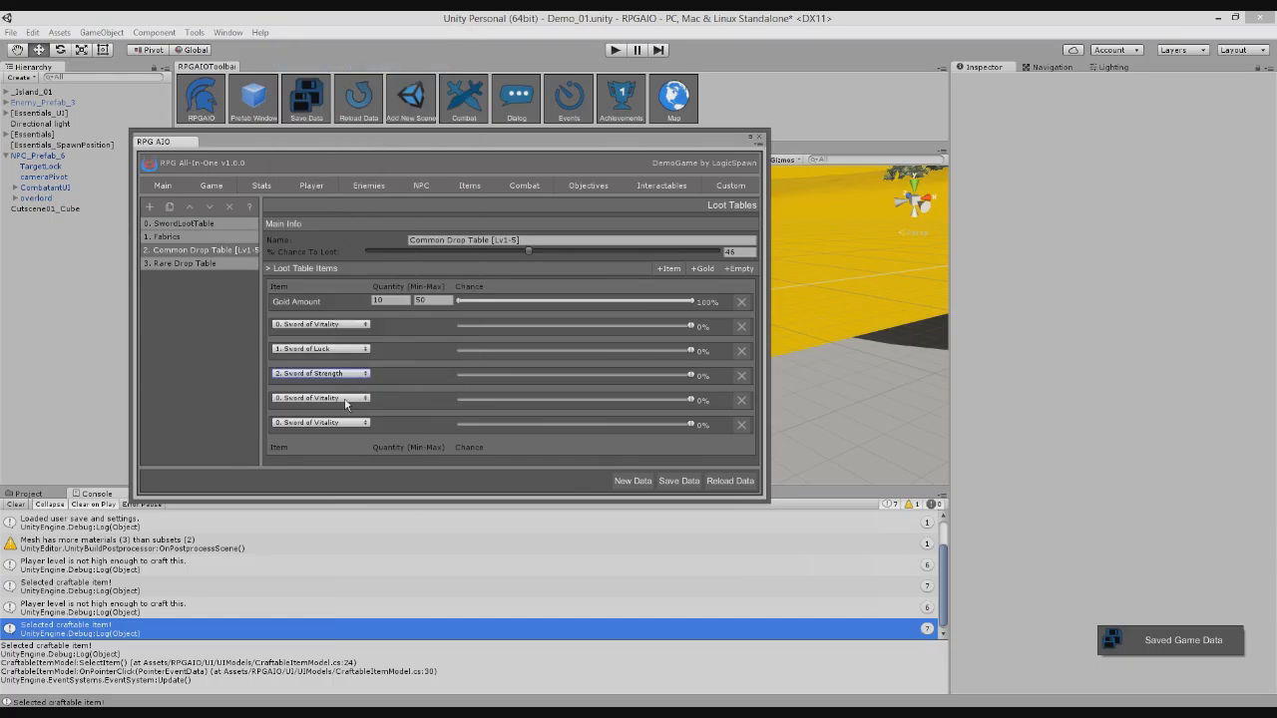
click(348, 404)
click(362, 103)
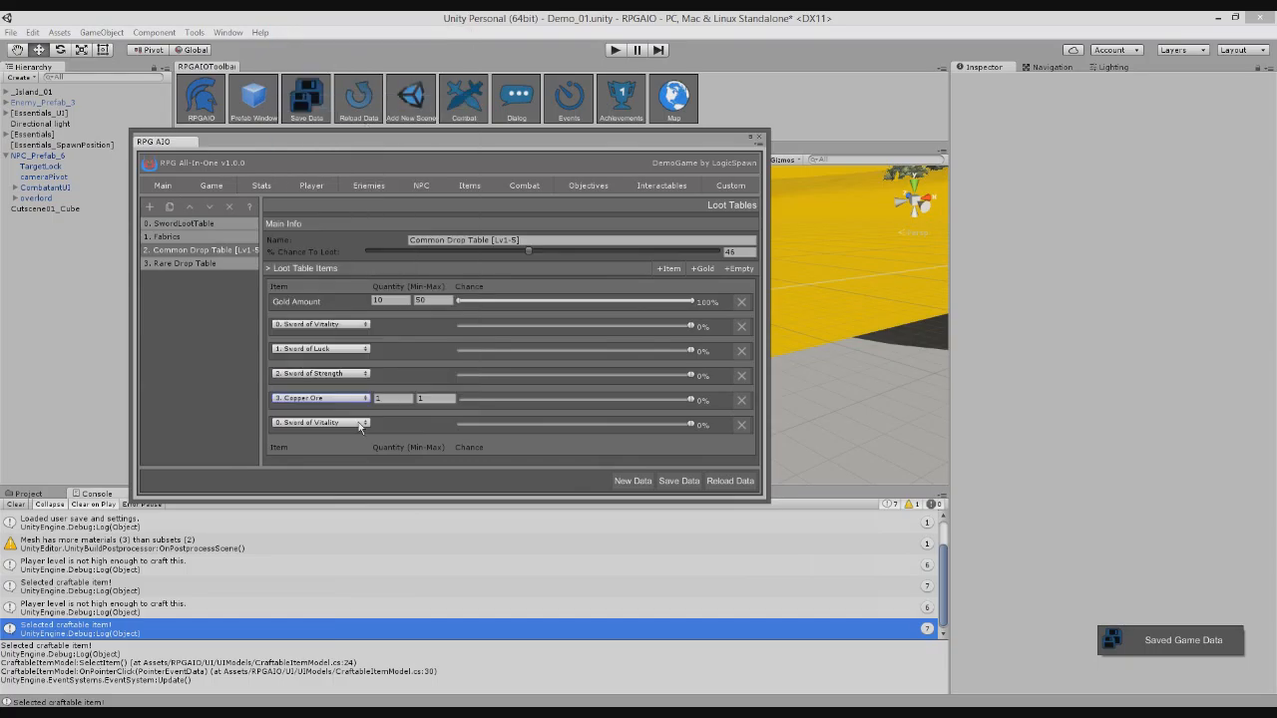
click(352, 425)
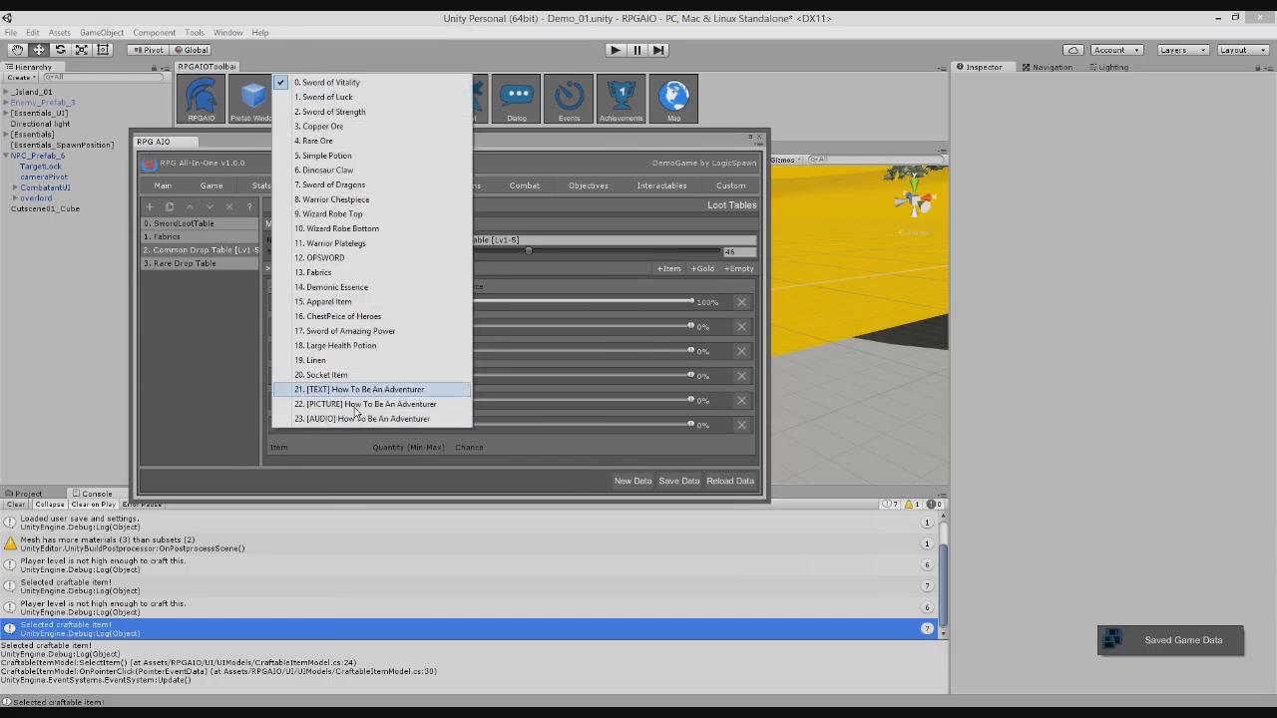
click(333, 360)
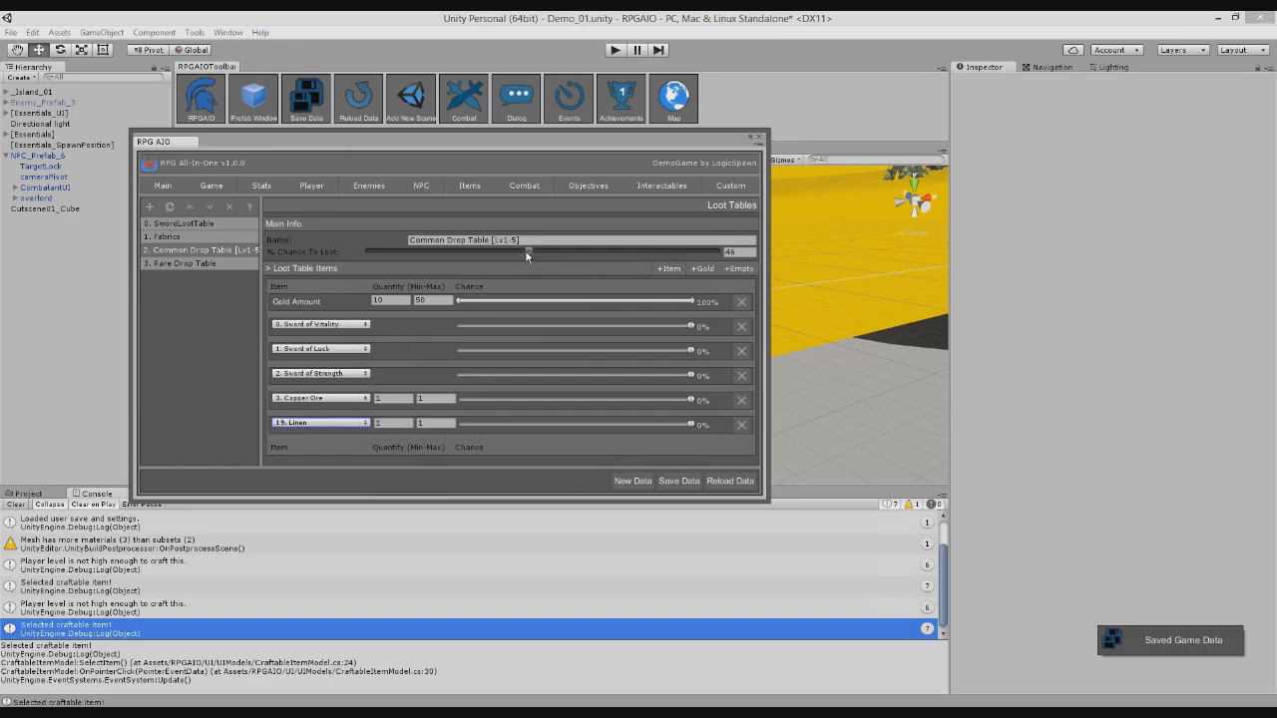
Step: Set the common table's overall chance to loot to 80 percent
drag(526, 257, 388, 254)
drag(562, 267, 531, 259)
drag(537, 252, 649, 251)
drag(626, 252, 458, 262)
drag(440, 255, 648, 250)
Step: Distribute the common table's drop chances: gold 45%, each of the three swords 5%, Copper Ore 20% and Linen 20%
drag(694, 304, 575, 301)
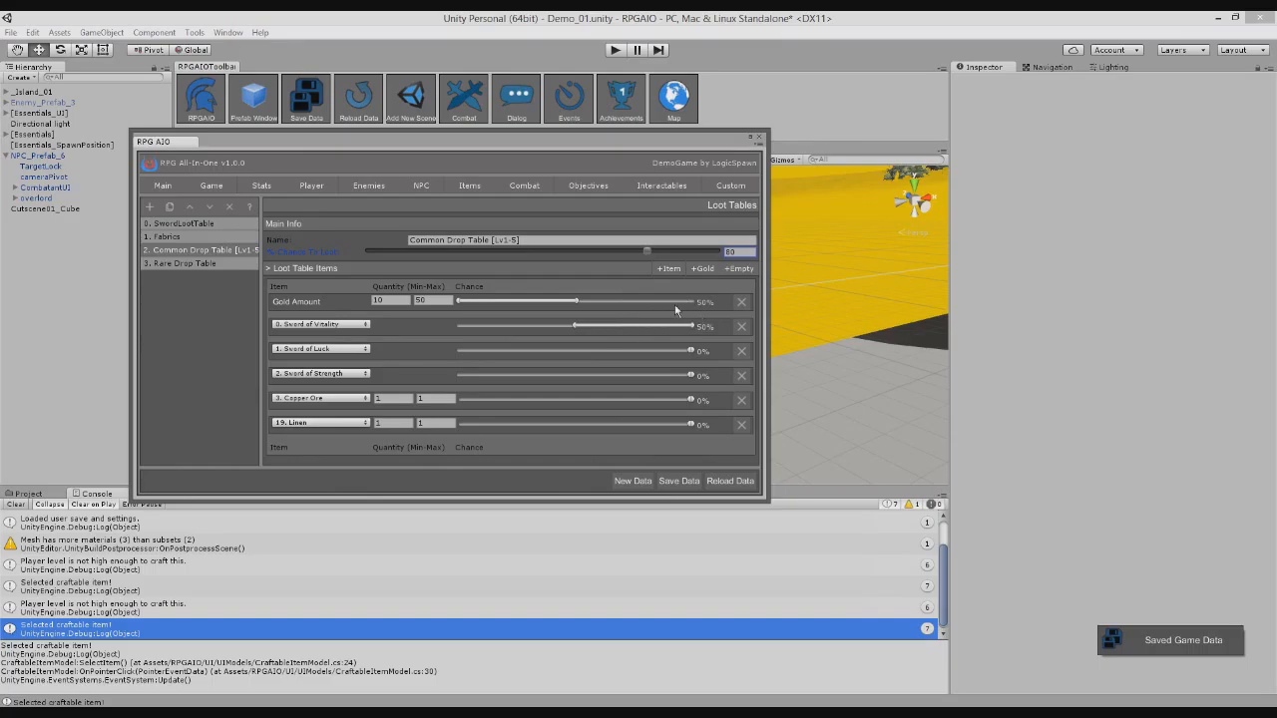
drag(692, 325, 602, 324)
drag(691, 350, 619, 374)
drag(692, 399, 659, 399)
drag(577, 301, 608, 377)
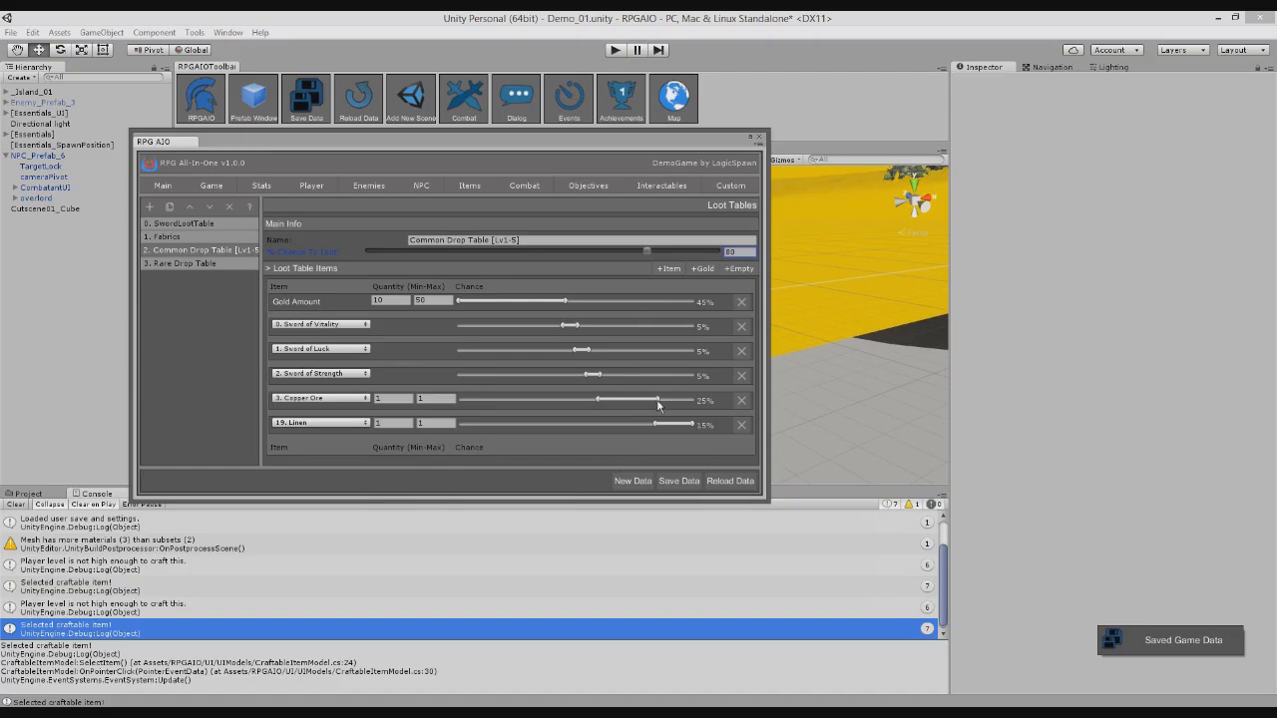
drag(657, 400, 646, 399)
Step: Add a gold entry to the Rare Drop Table and append "[Lv20-50]" to the table's name
drag(765, 499, 844, 585)
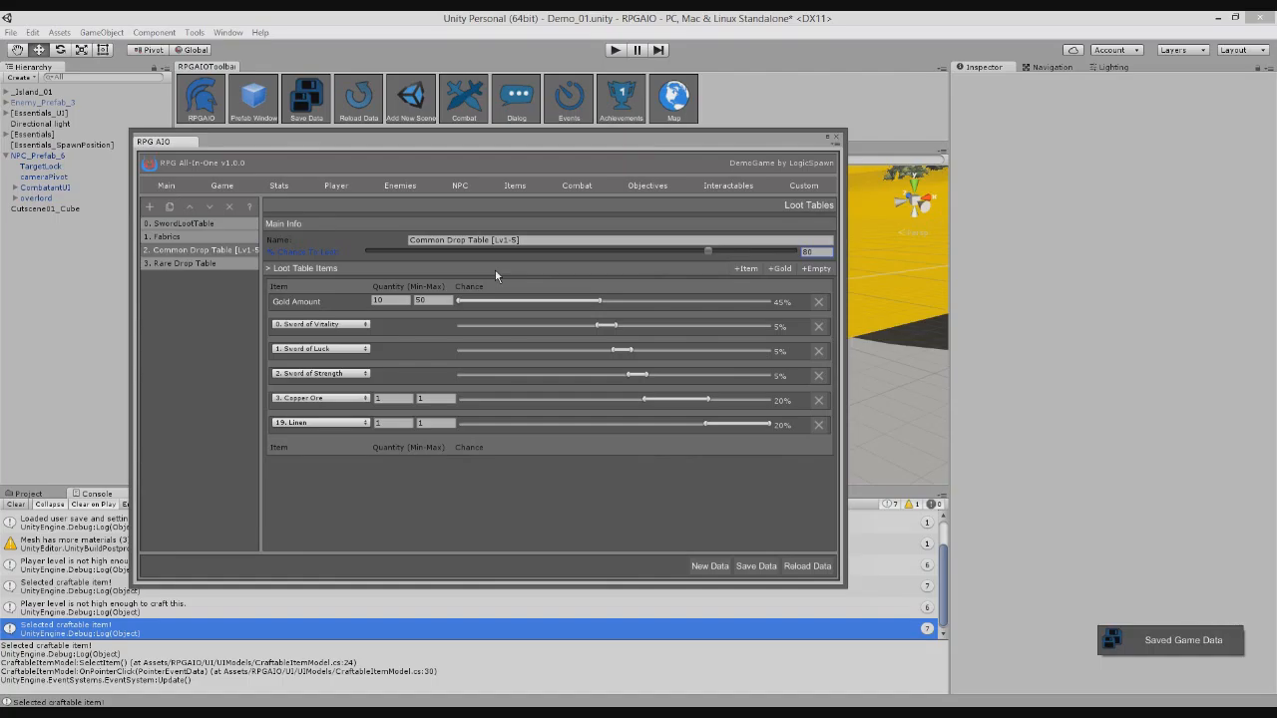
click(209, 263)
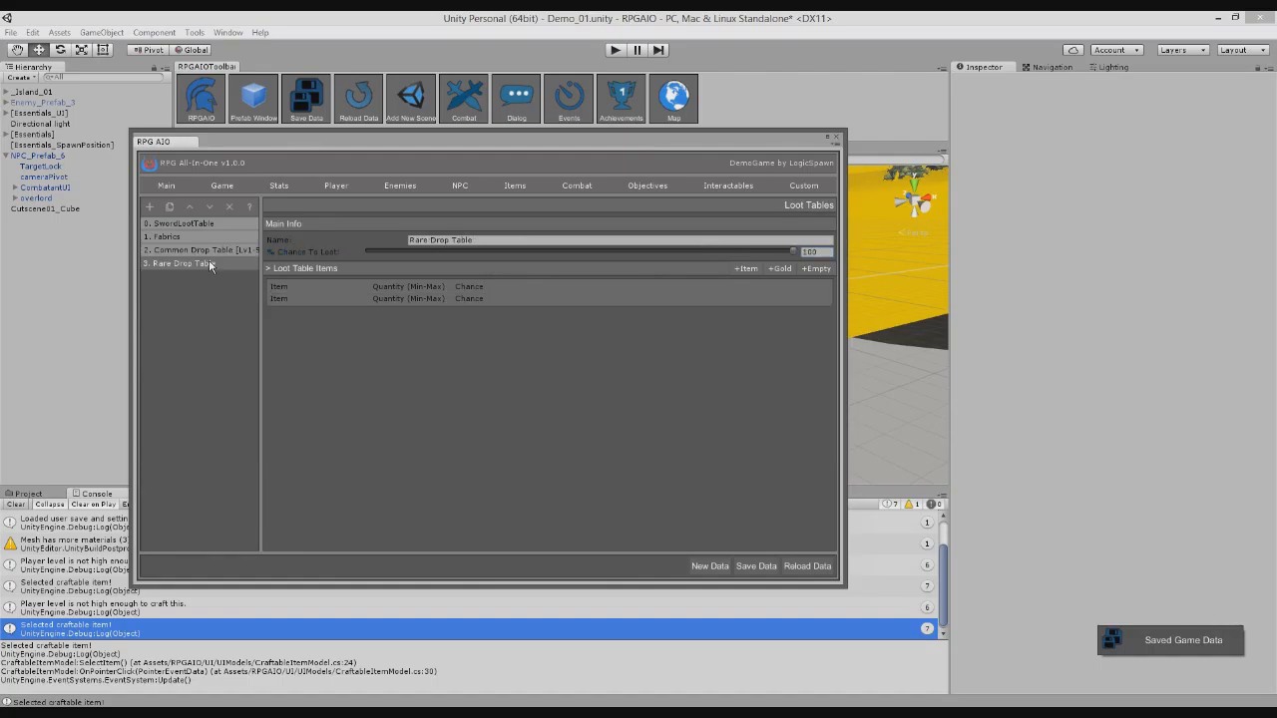
click(779, 268)
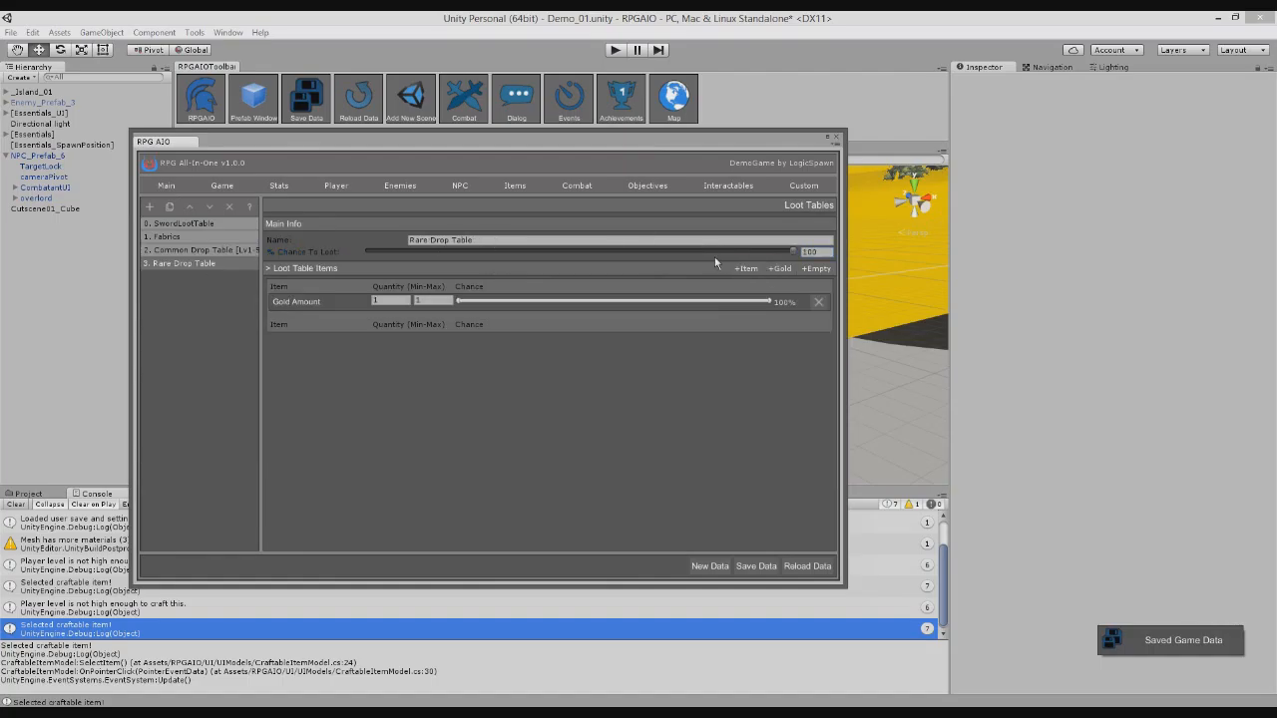
click(507, 239)
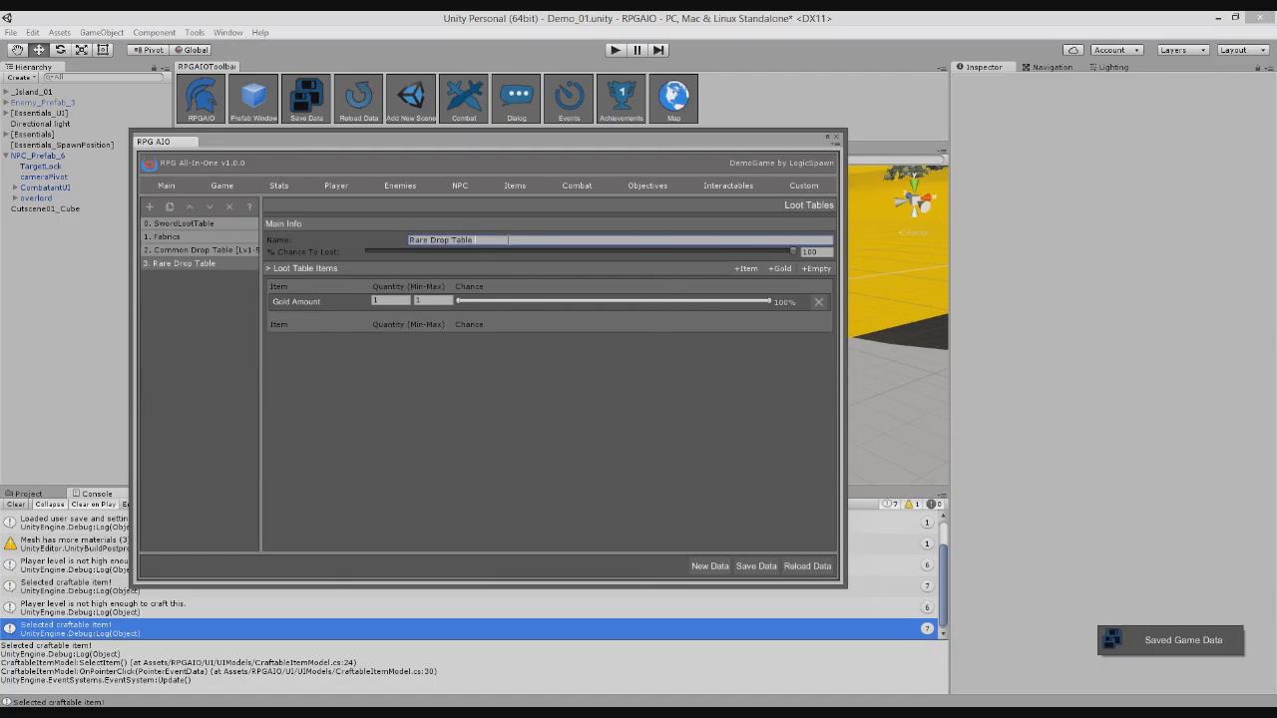
text(20-50])
Step: Add three item entries to the rare table and set its gold quantity to a minimum of 1000 and a maximum of 2000
click(746, 269)
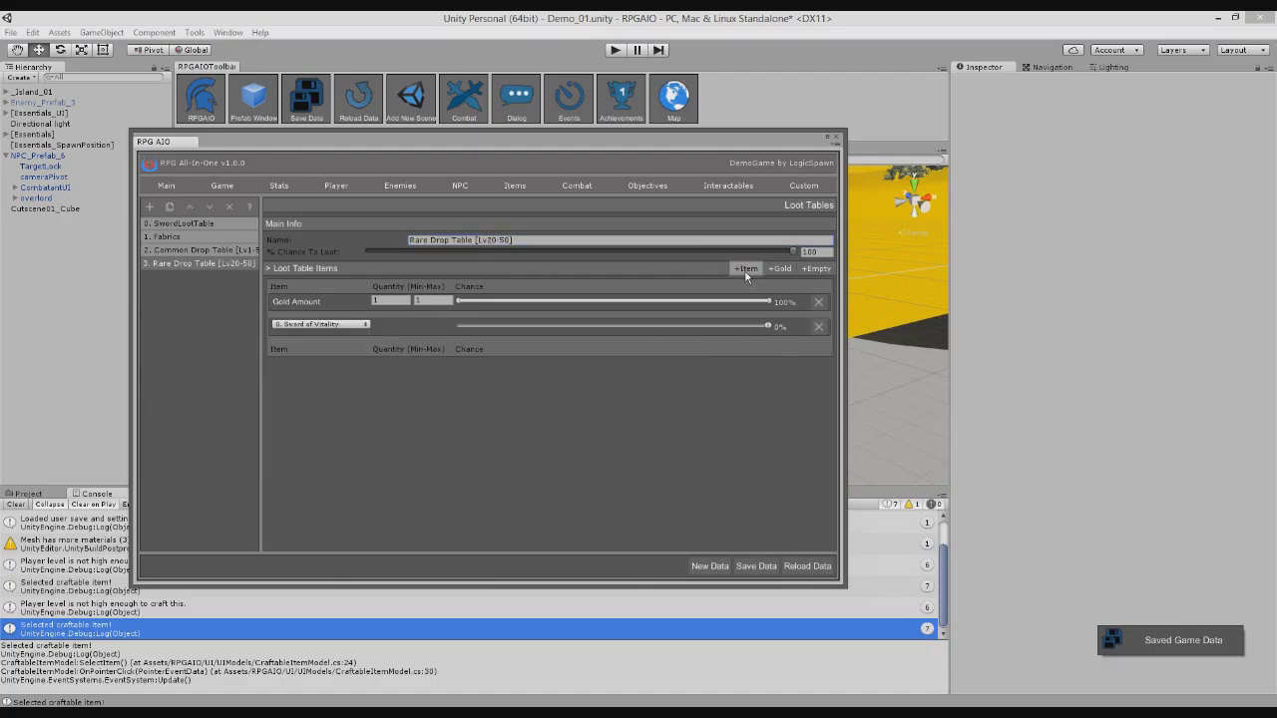
click(746, 268)
click(746, 268)
click(390, 302)
text(1000)
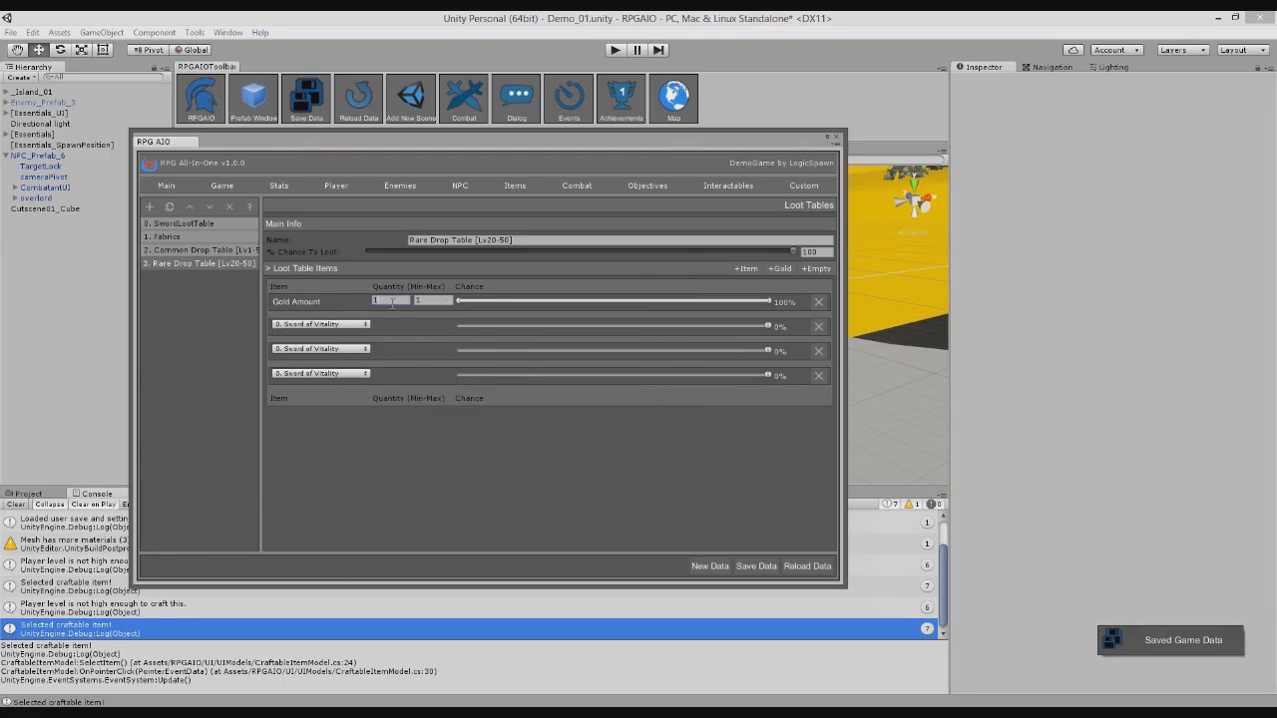
key(Tab)
text(2000)
Step: Assign Demonic Essence, Sword of Amazing Power and ChestPeice of Heroes to the rare table's three item entries, in that order
click(332, 324)
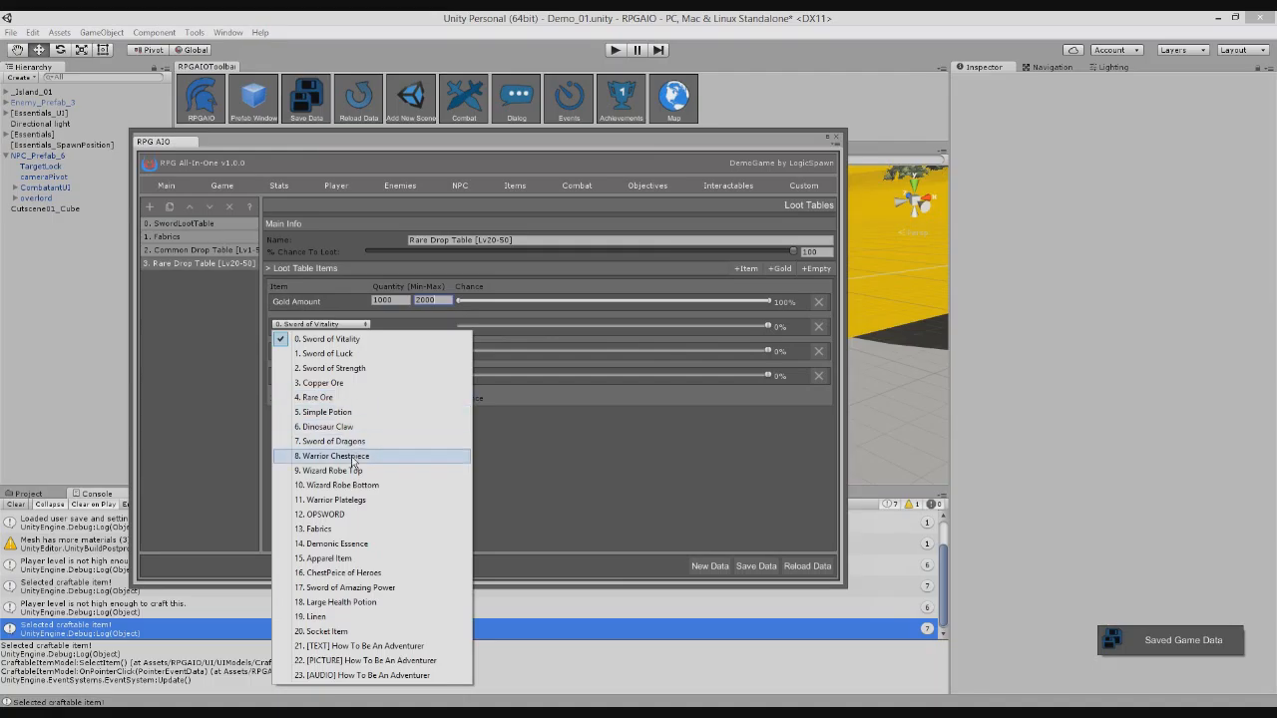
click(329, 545)
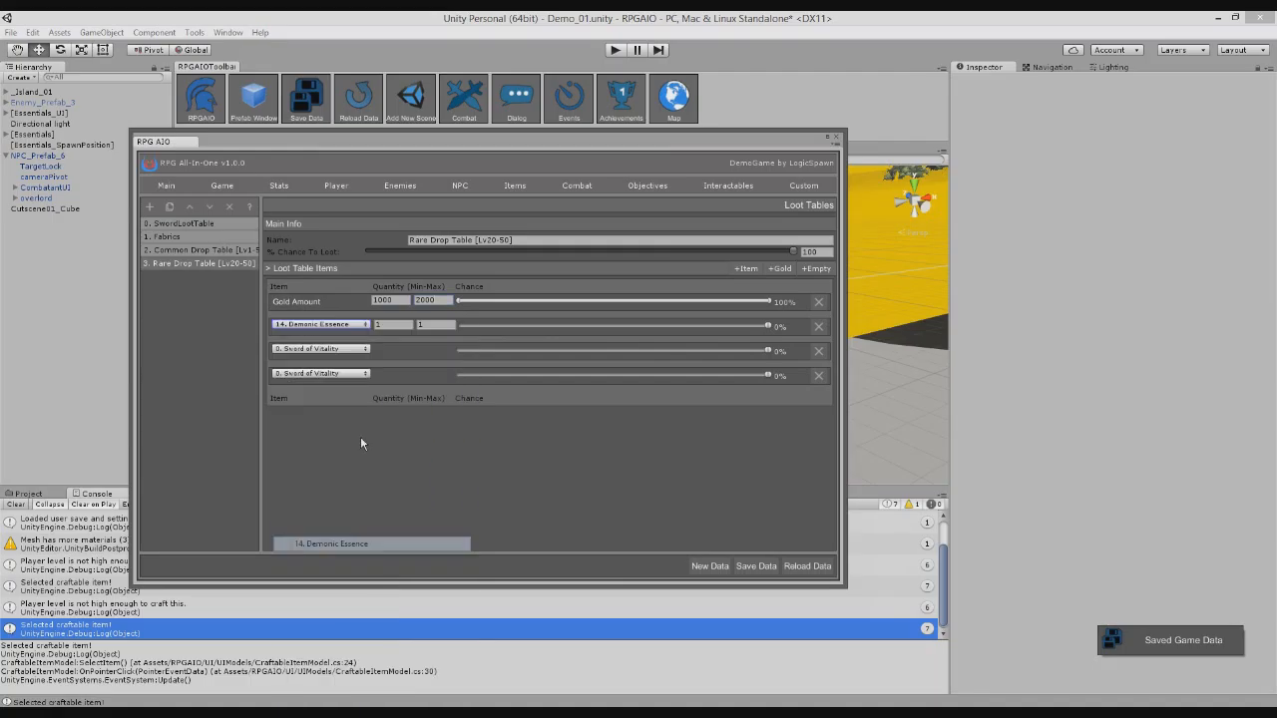
click(332, 350)
click(379, 612)
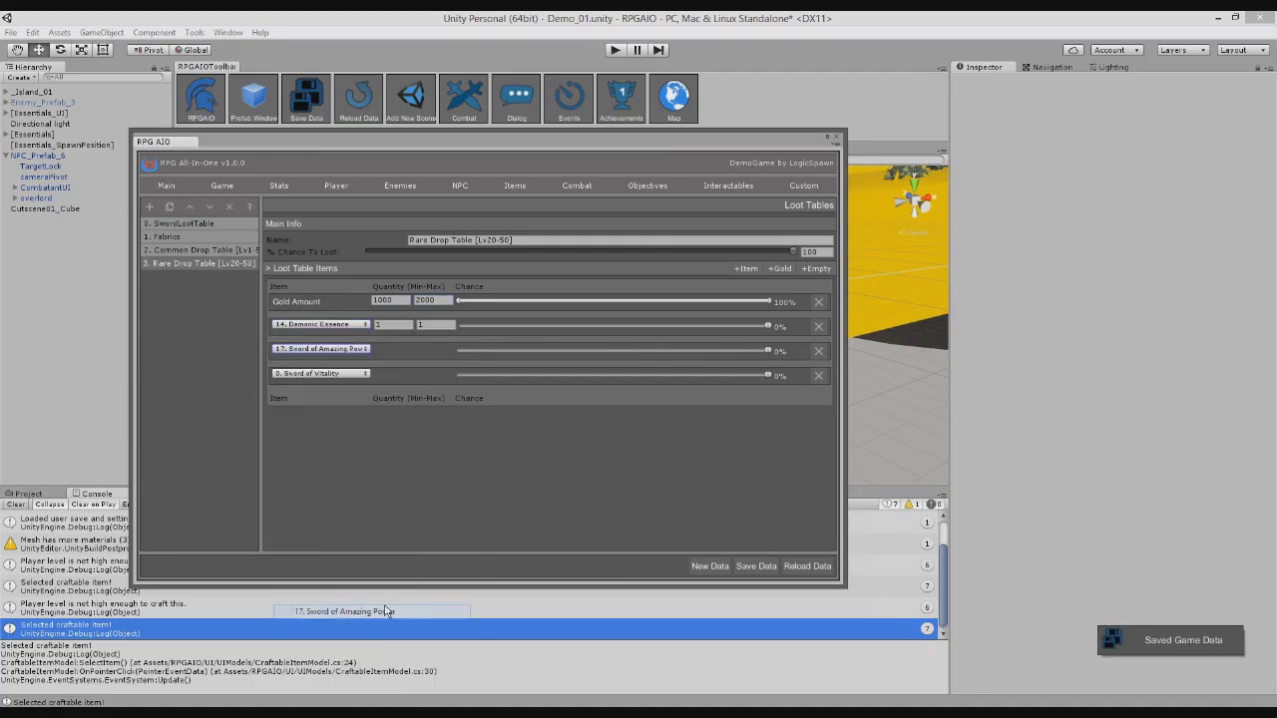
click(321, 374)
click(362, 267)
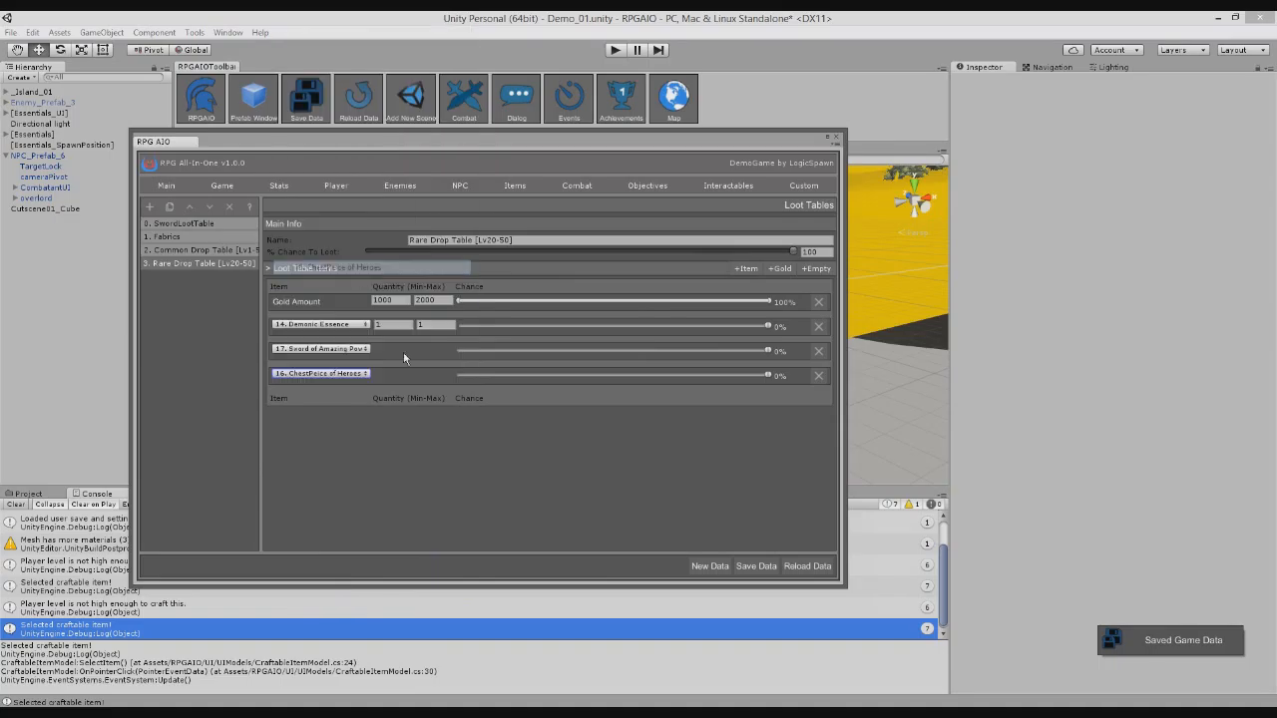
Step: Distribute the rare table's drop chances as gold 40%, Demonic Essence 30%, sword 15% and chestpiece 15%, and set its overall chance to loot to 25
drag(767, 302, 585, 301)
drag(768, 327, 681, 323)
drag(770, 351, 723, 344)
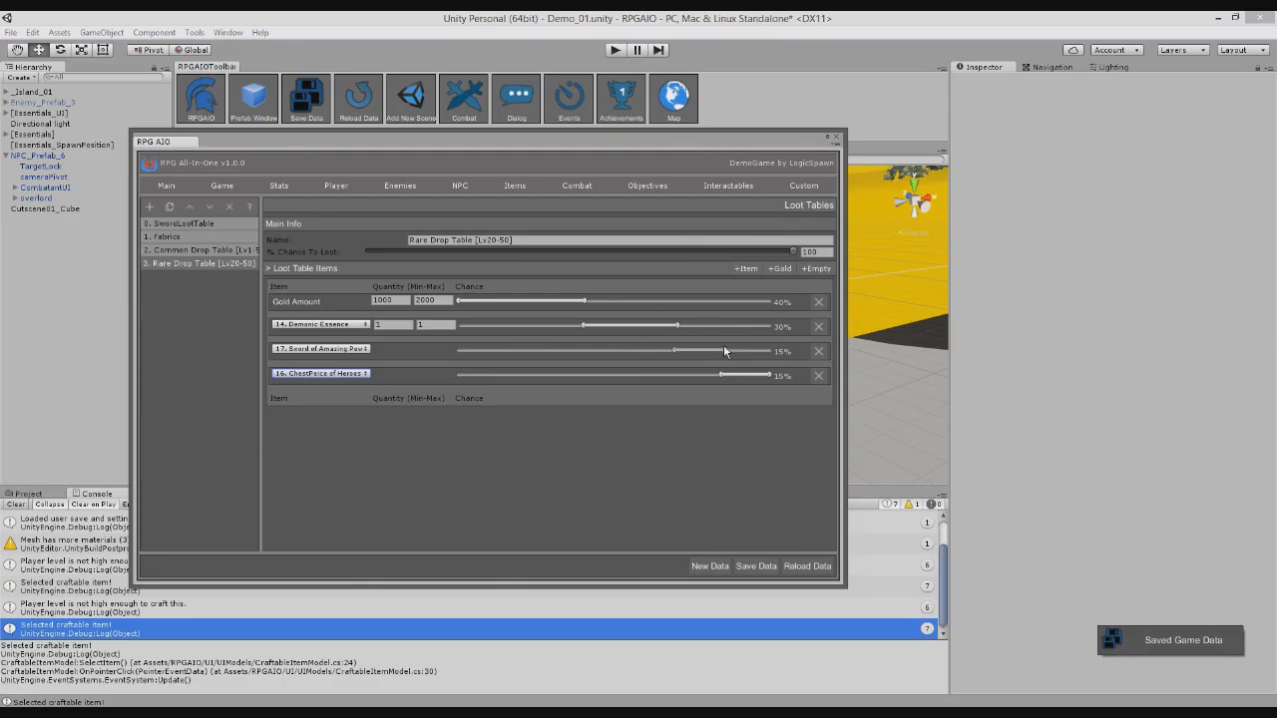
drag(793, 251, 516, 251)
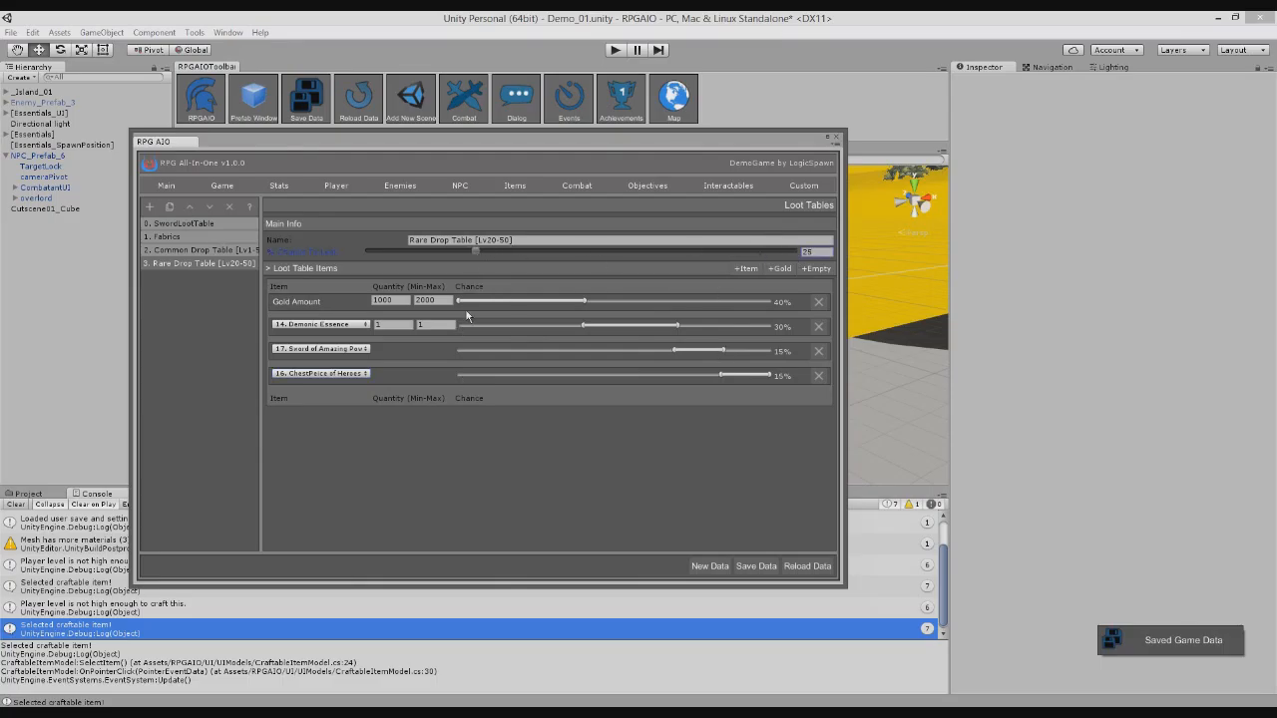
click(245, 249)
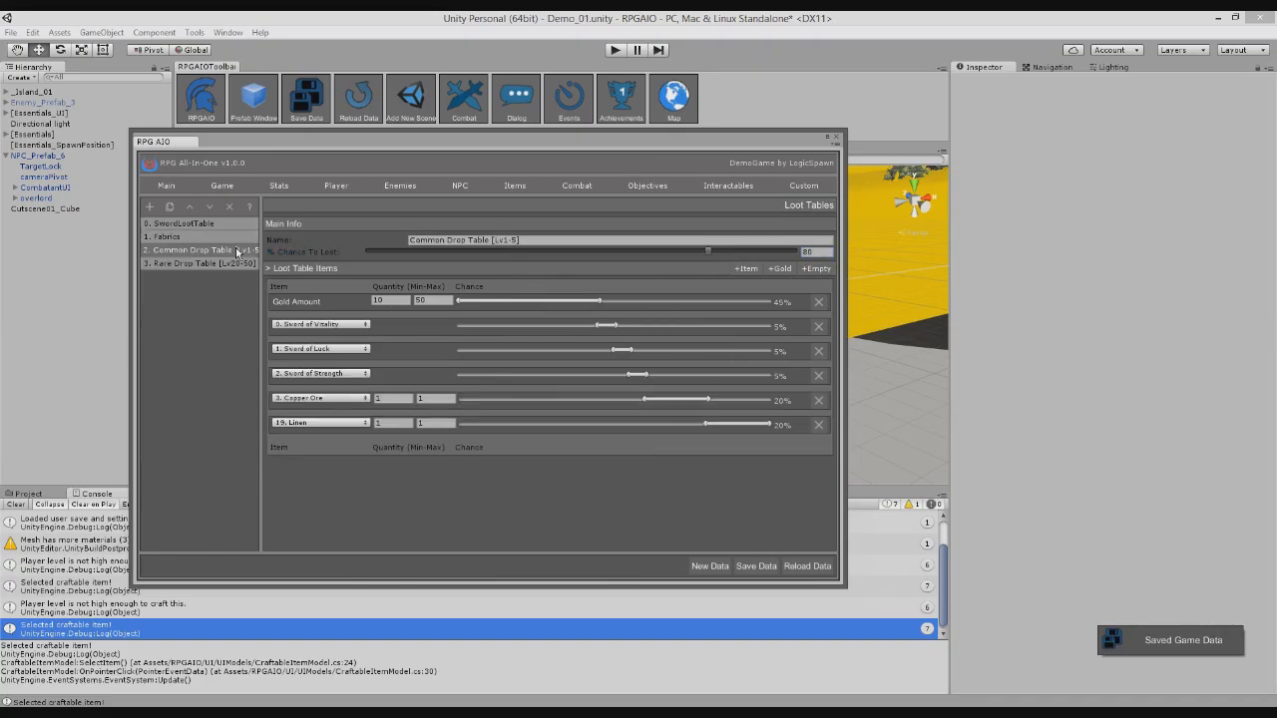
click(242, 262)
click(240, 249)
Step: Open the DinosaurV2 enemy and remove the SwordLootTable and Fabrics entries from its loot tables
click(400, 185)
click(510, 203)
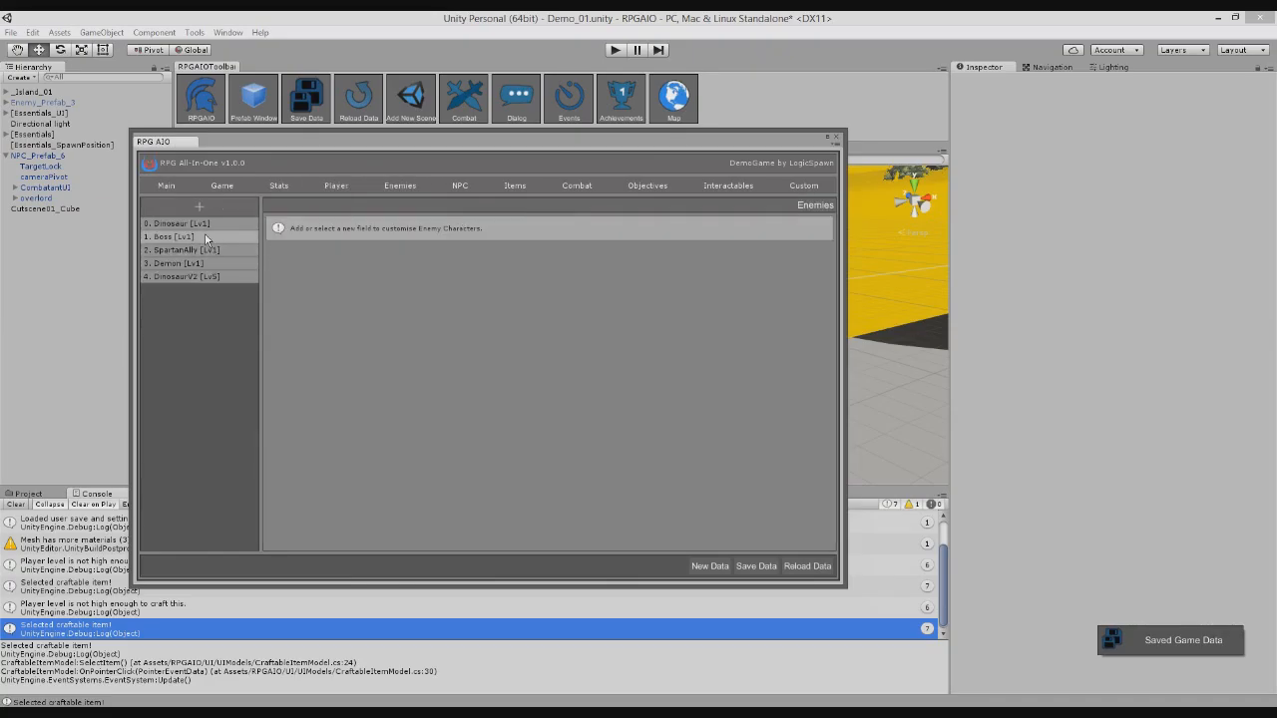
click(204, 278)
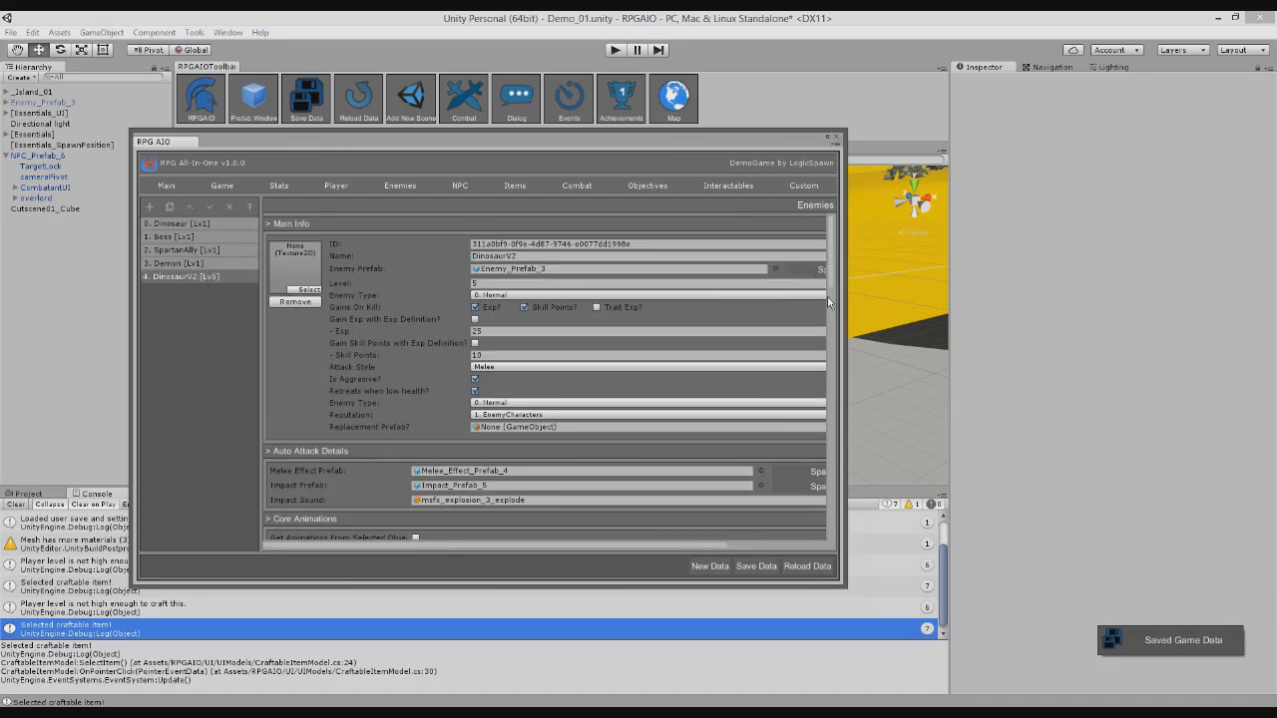
drag(830, 256, 836, 533)
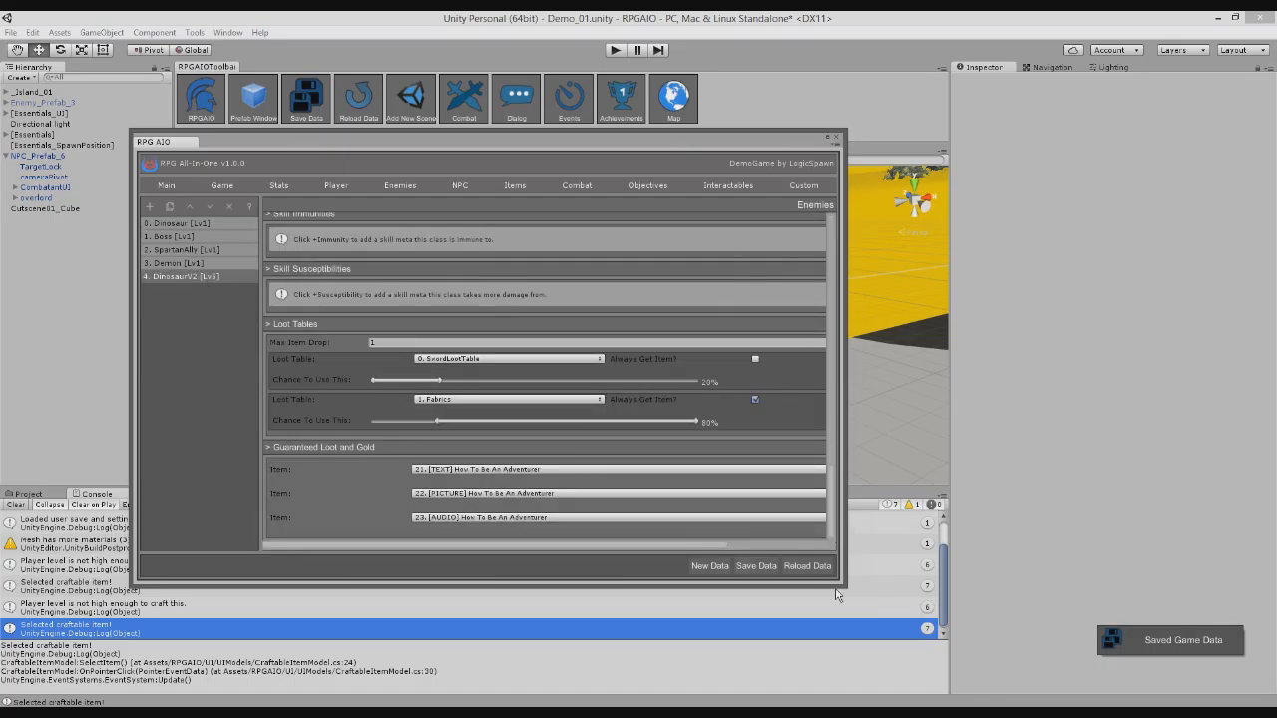
drag(843, 585, 979, 643)
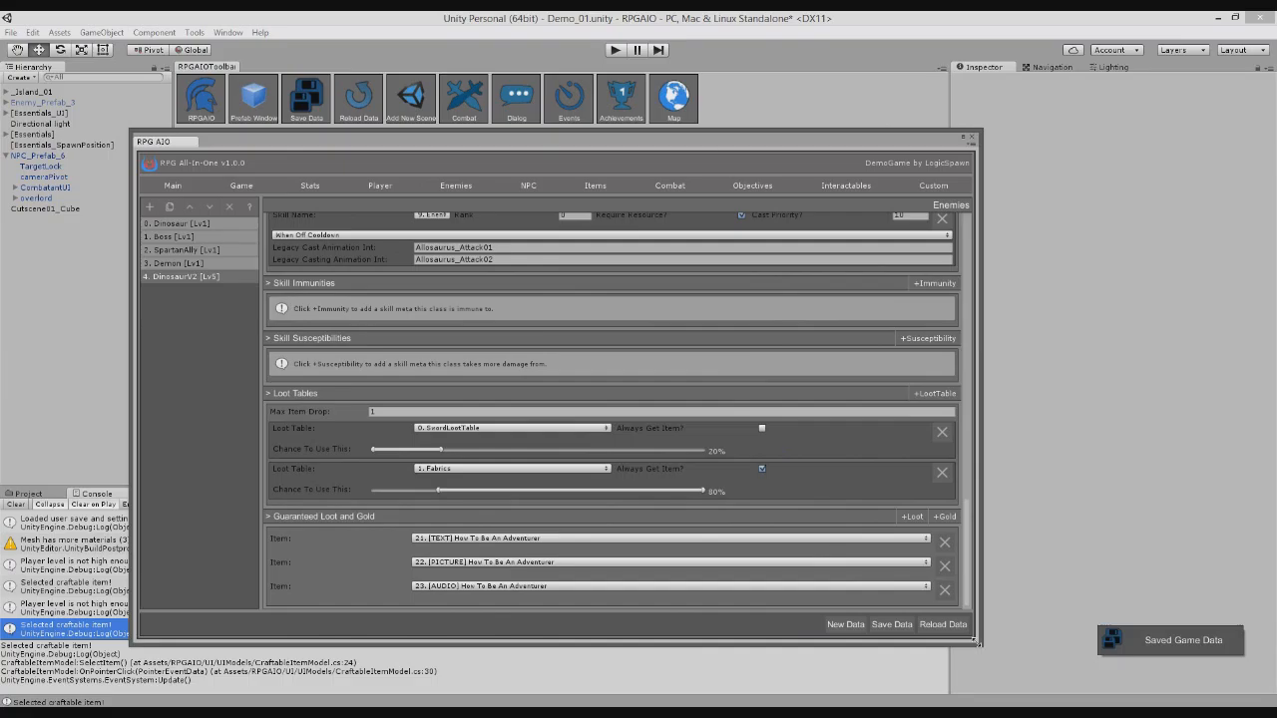
click(941, 431)
click(942, 477)
Step: Set DinosaurV2's maximum item drop to 5 and add three loot table entries to the enemy
click(395, 465)
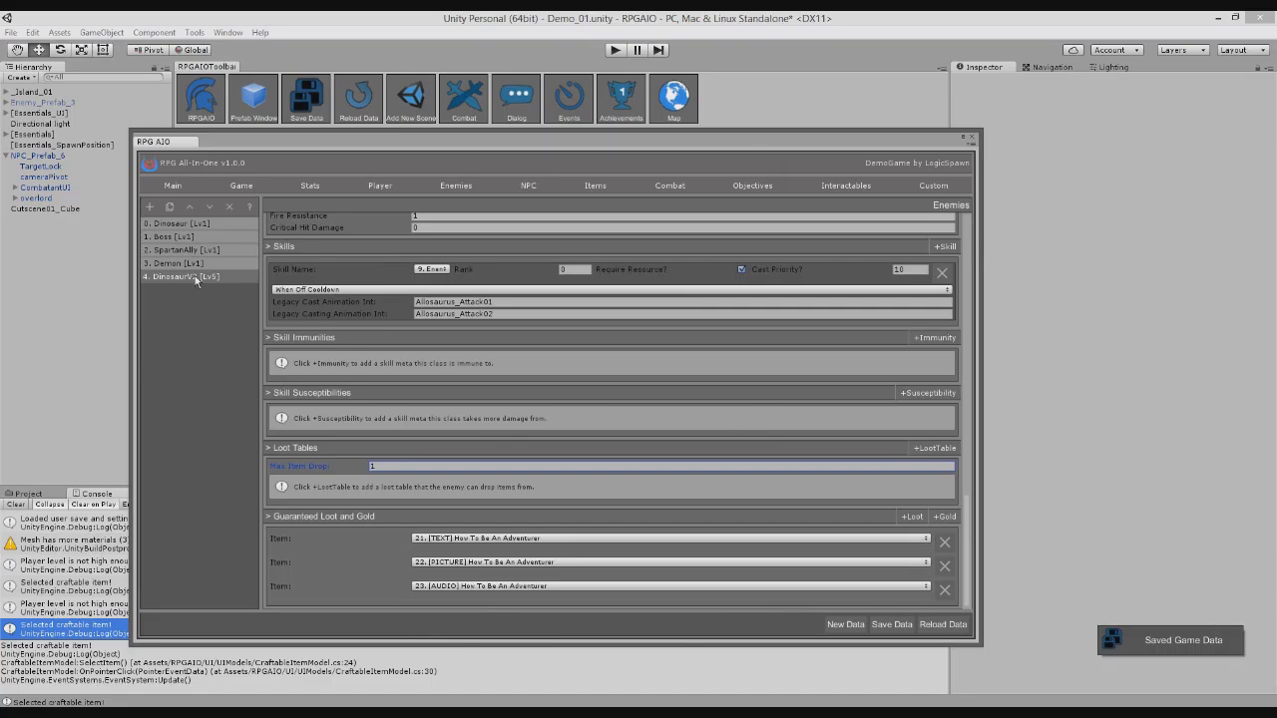
key(BackSpace)
text(5)
click(946, 450)
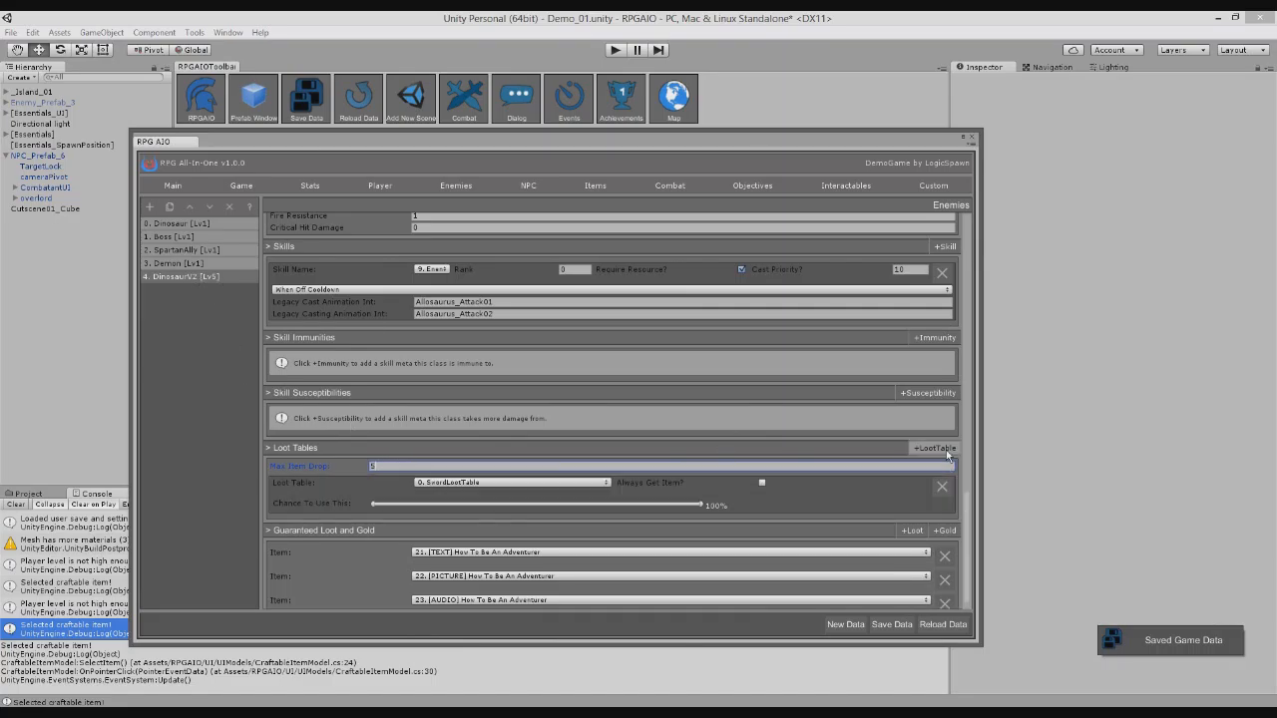
click(931, 449)
scroll(589, 514, down, 2)
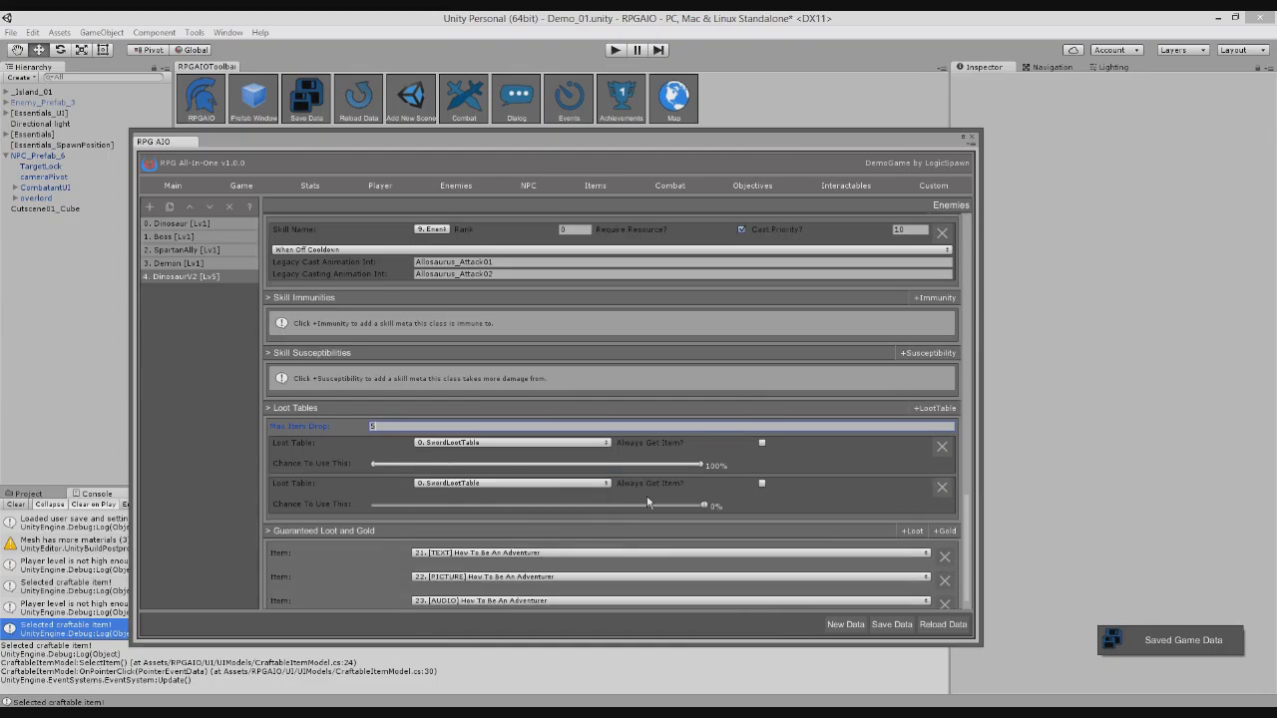
click(943, 393)
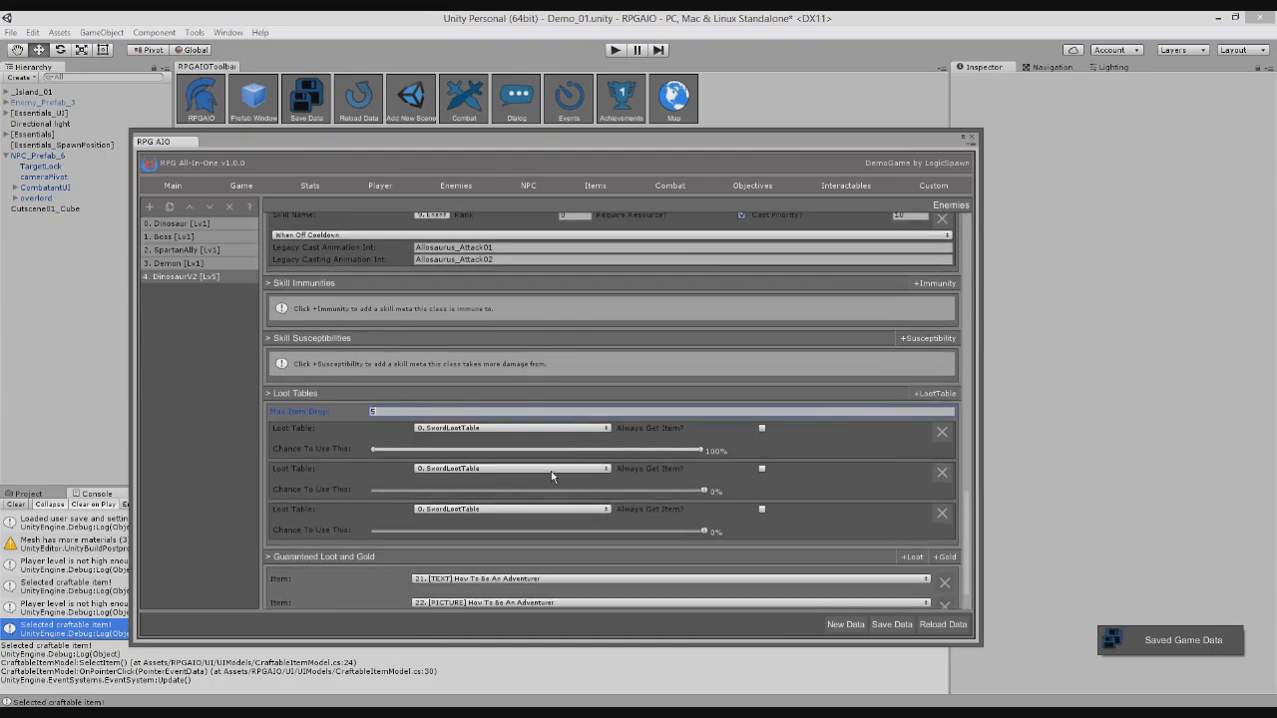
Step: Keep SwordLootTable in the first entry and assign Common Drop Table [Lv1-5] to the second and Rare Drop Table [Lv20-50] to the third
click(555, 428)
click(461, 430)
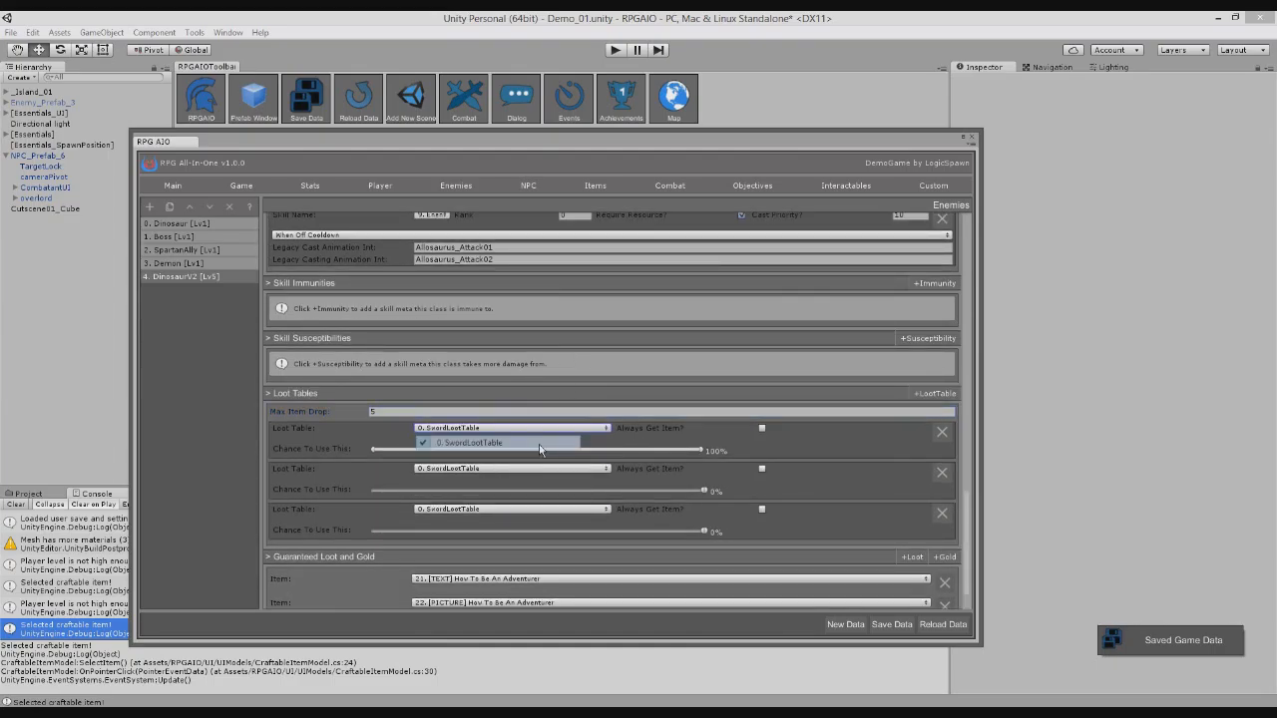
click(491, 469)
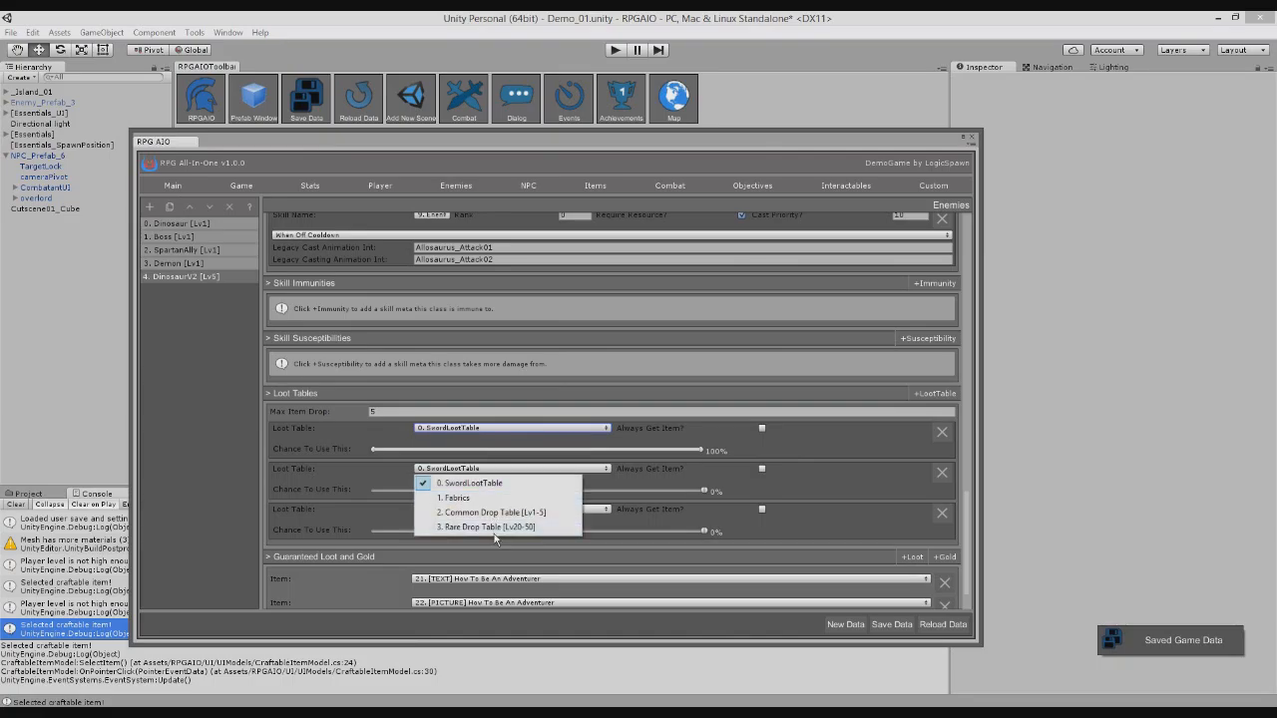
click(496, 514)
click(506, 509)
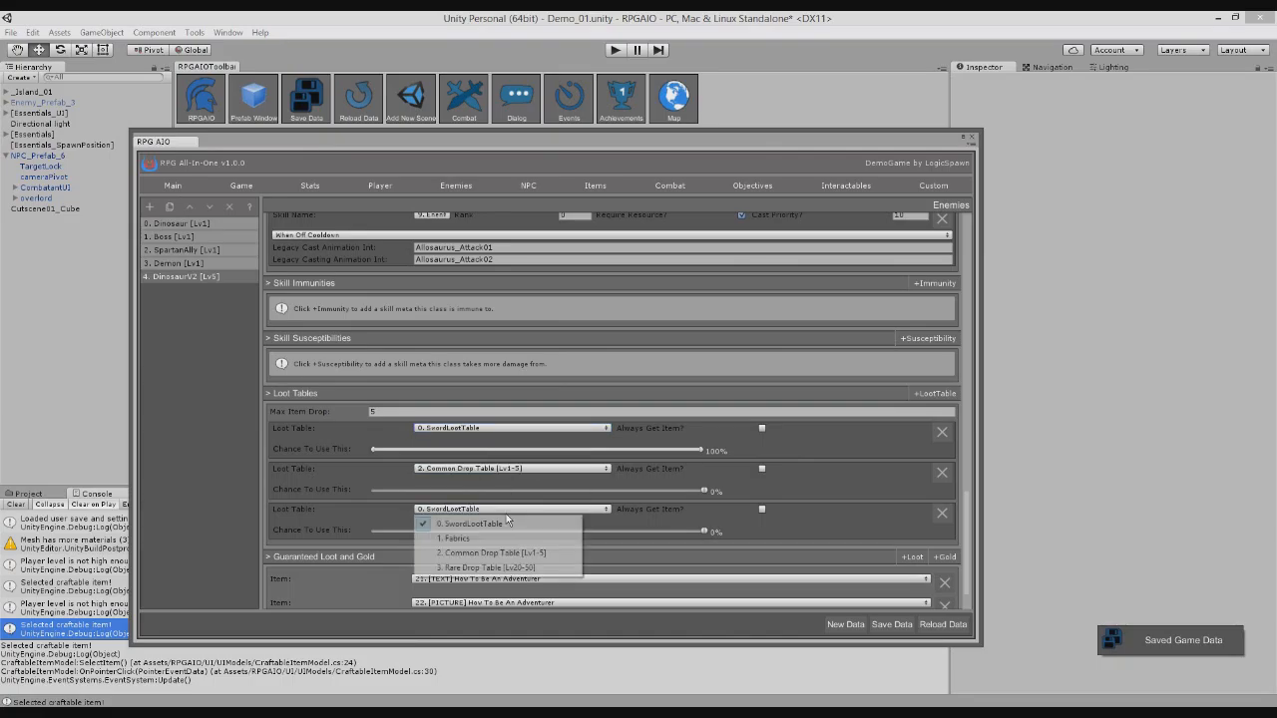
click(498, 568)
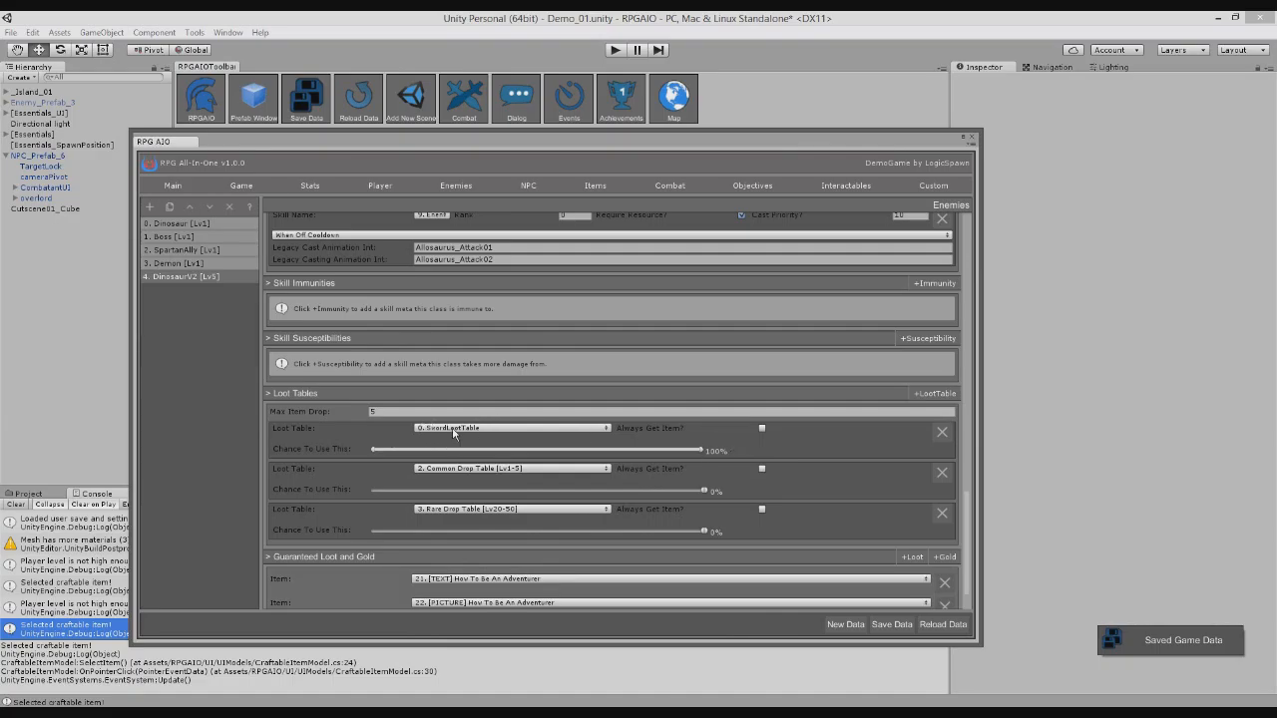
Step: Open SwordLootTable among the item loot tables and set its overall chance to loot to 75
click(583, 185)
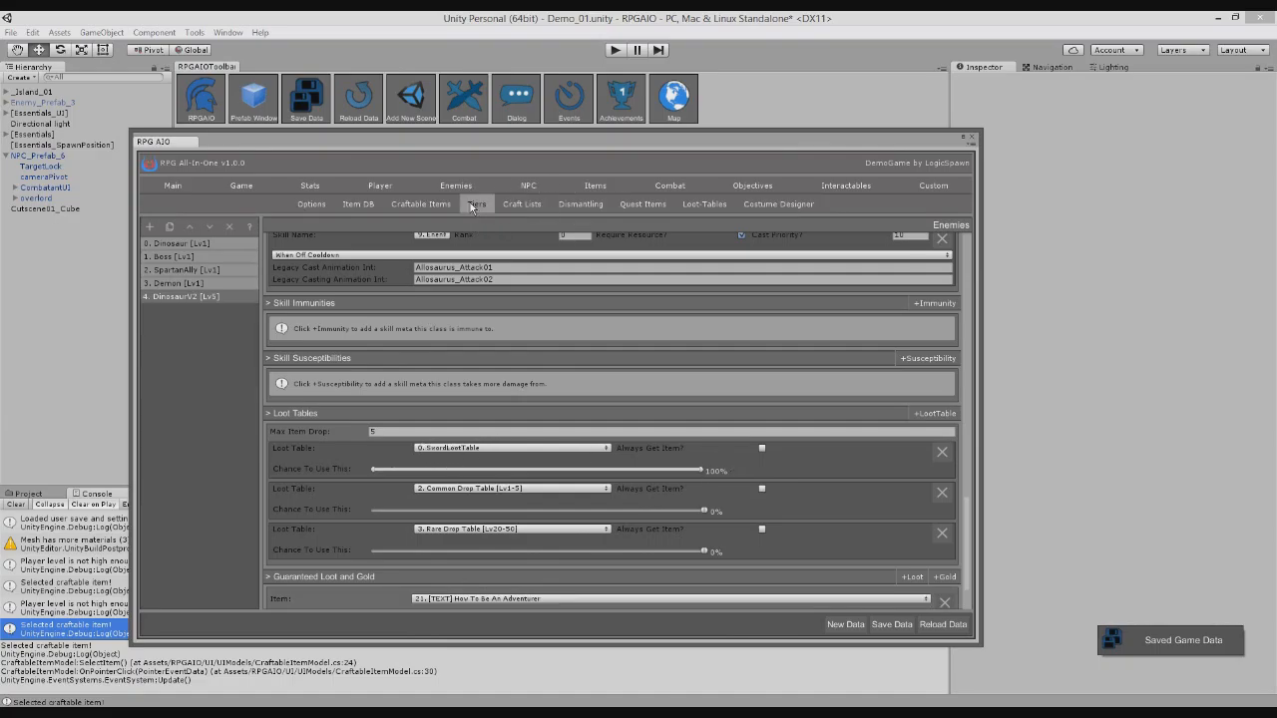
click(703, 203)
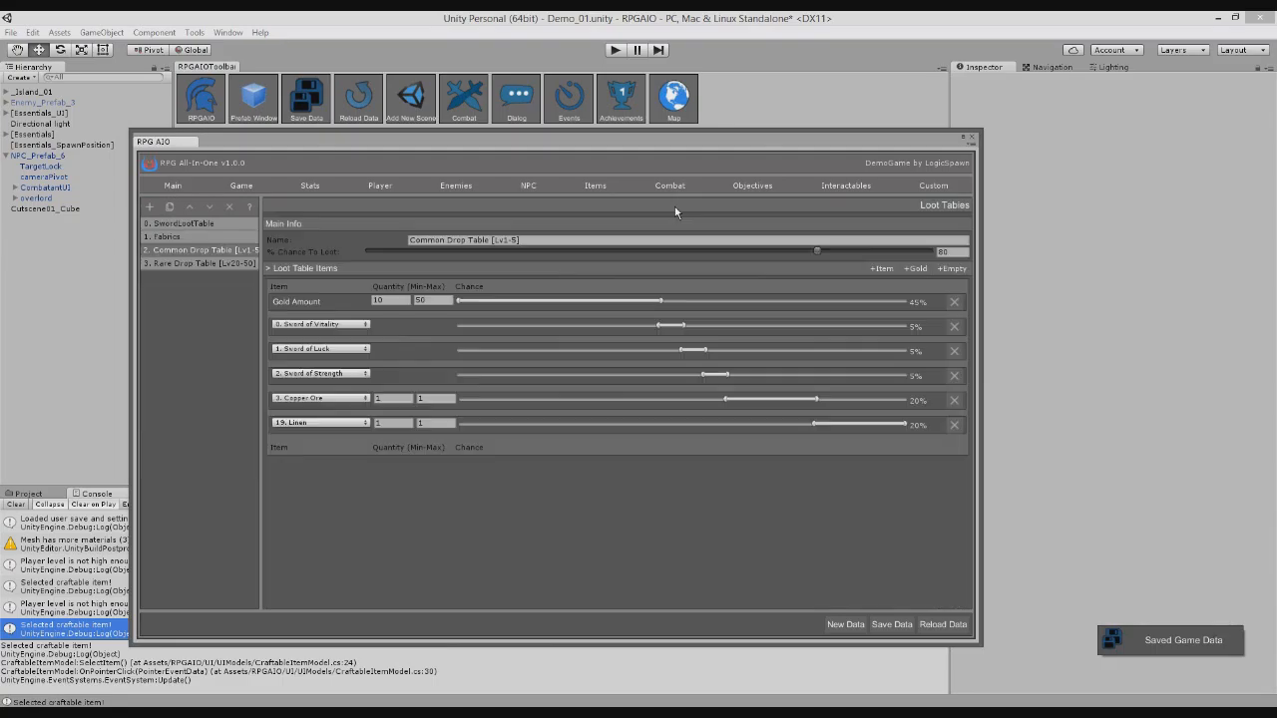
click(231, 223)
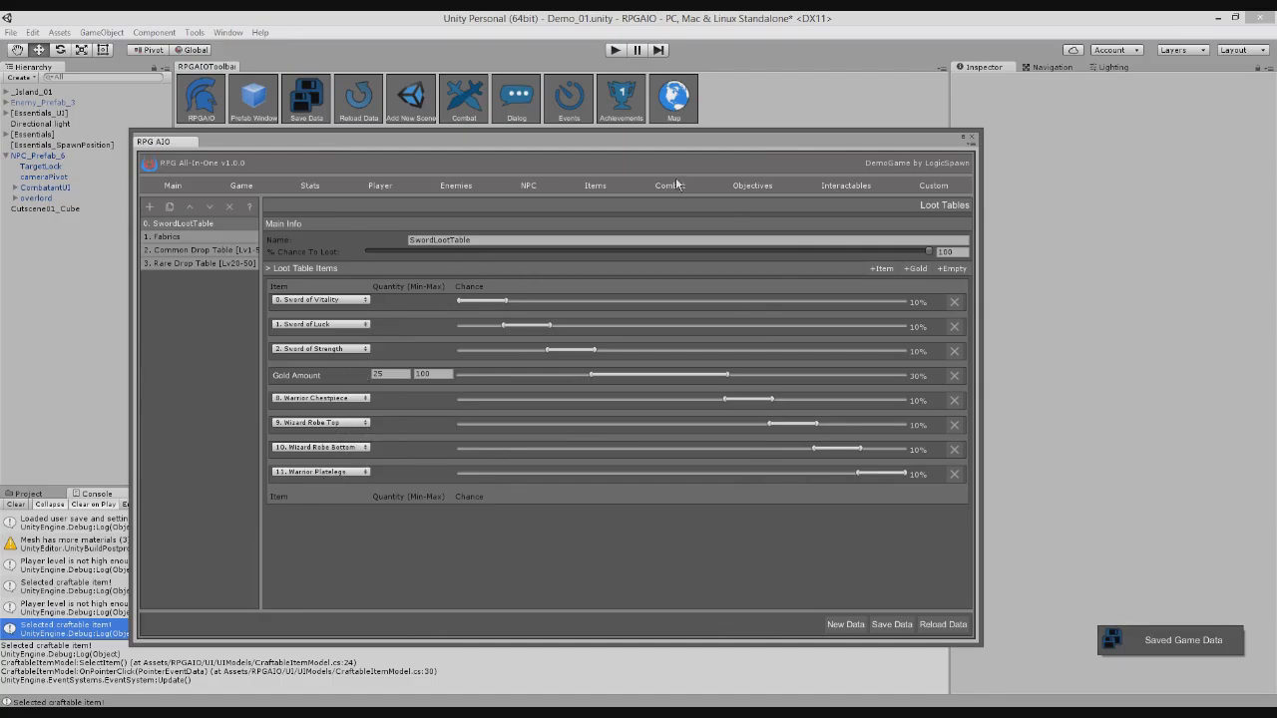
drag(876, 254, 752, 255)
Step: In DinosaurV2's loot tables, enable Always Get Item for SwordLootTable and set the use chances to sword 45%, common 45% and rare 10%
click(452, 190)
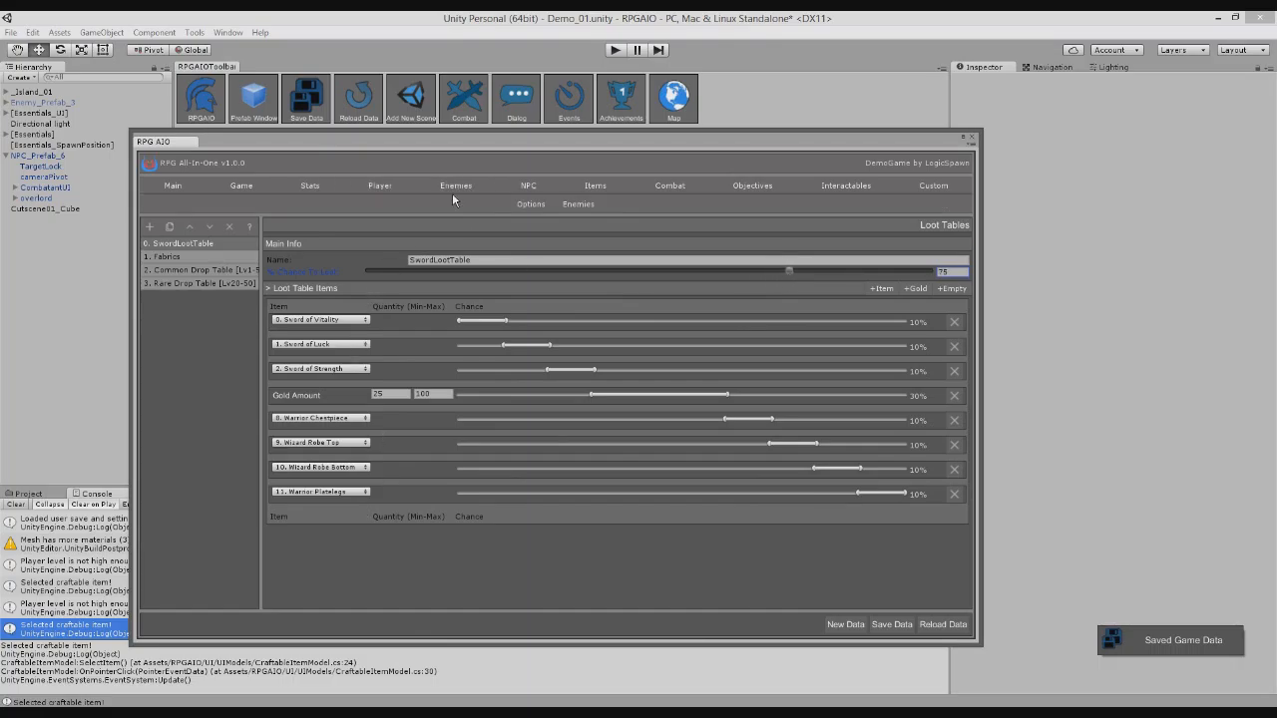
click(574, 204)
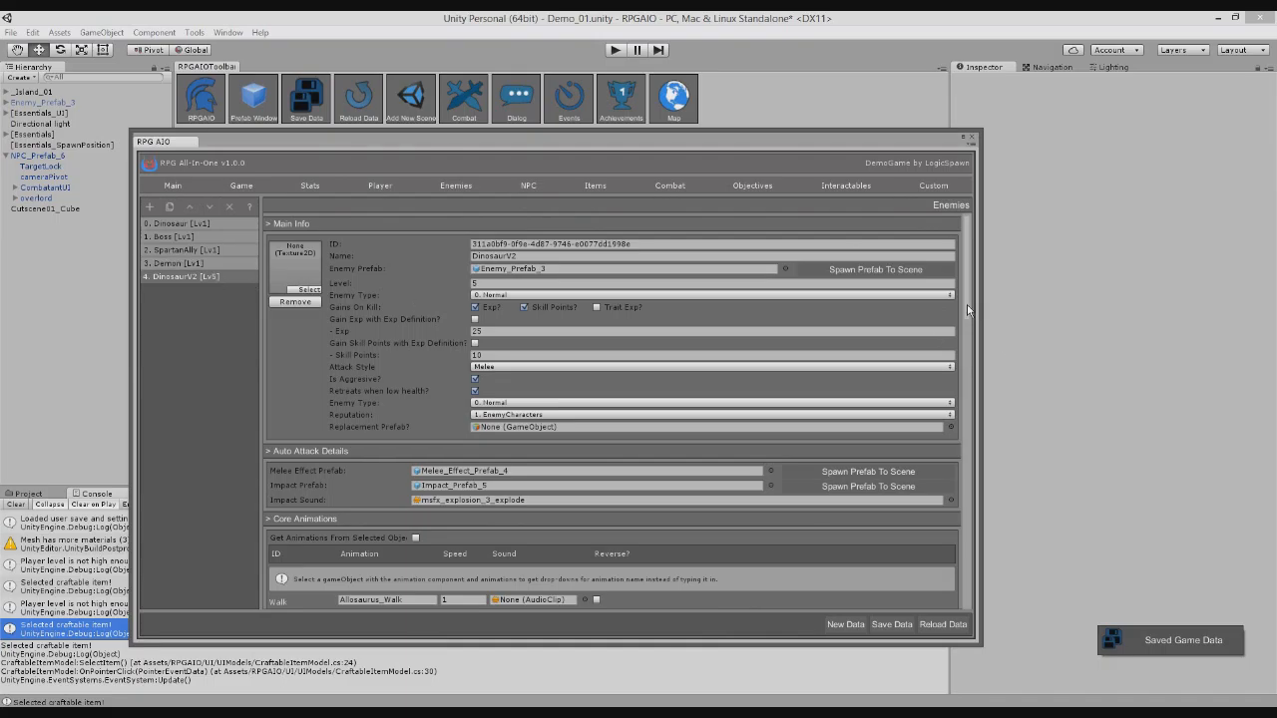
drag(967, 310, 986, 597)
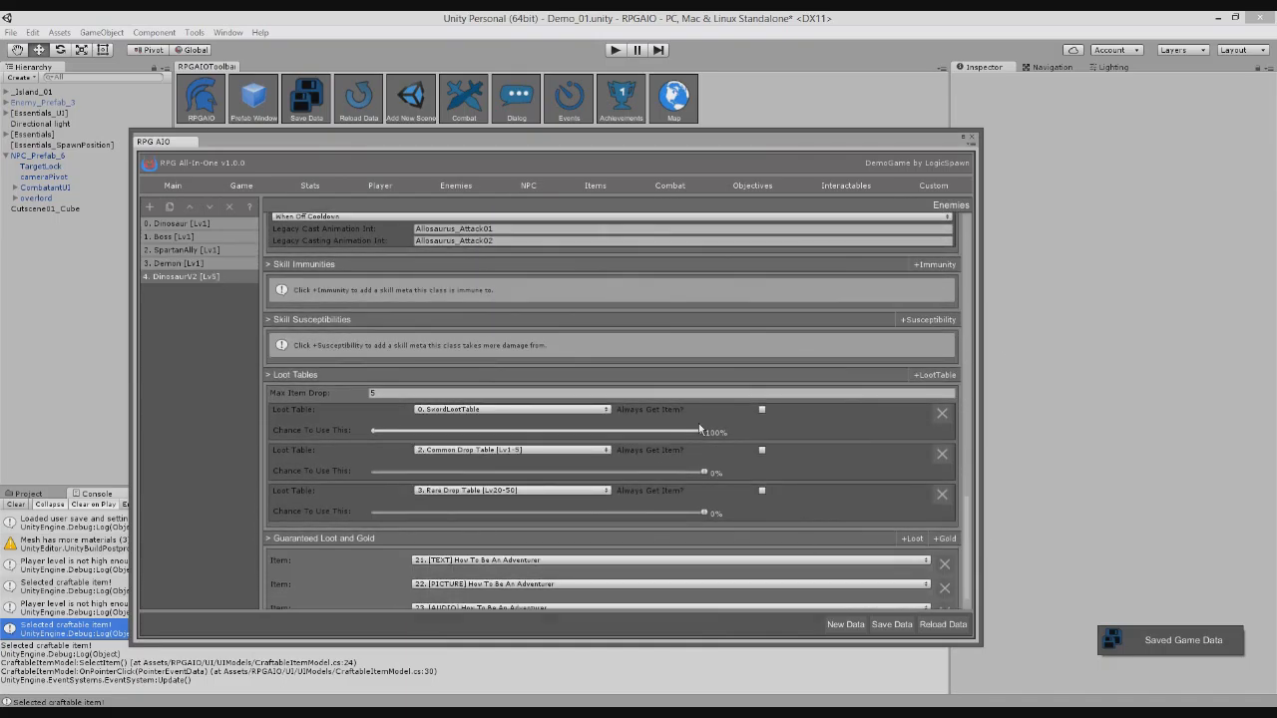
click(762, 409)
drag(703, 426, 474, 443)
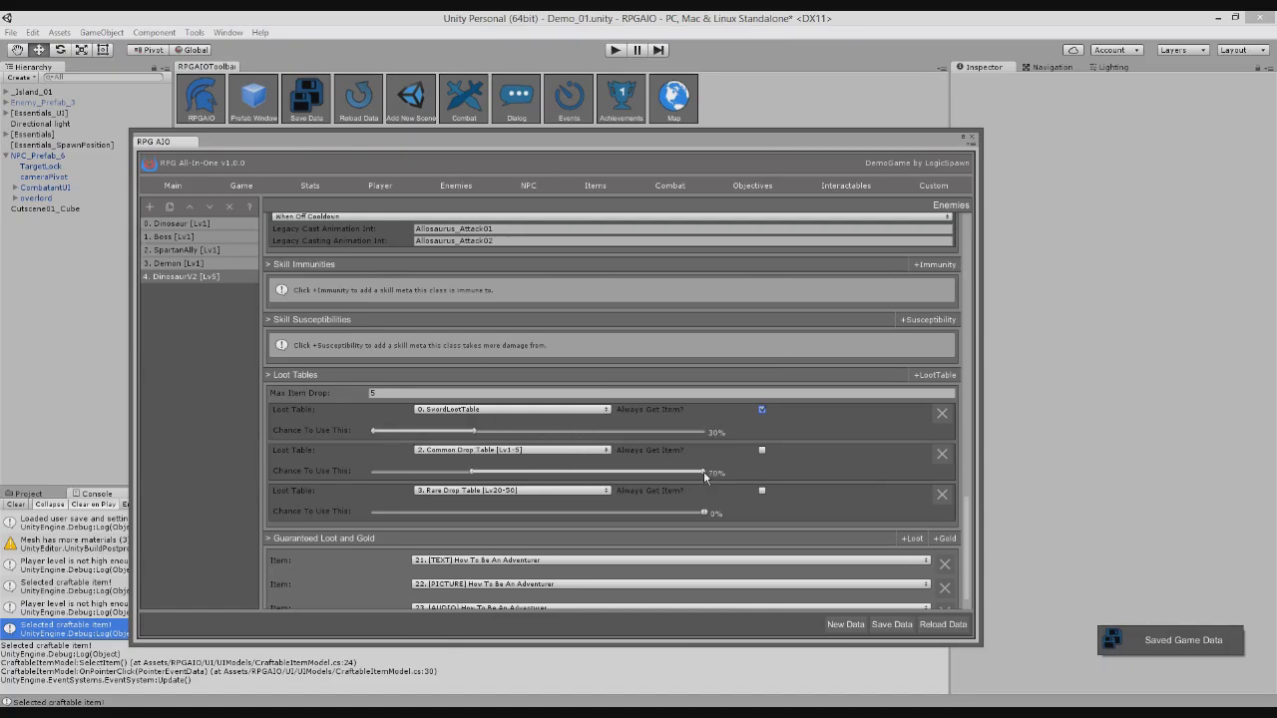
drag(704, 472, 620, 473)
drag(476, 430, 524, 429)
drag(621, 472, 664, 469)
drag(968, 507, 966, 610)
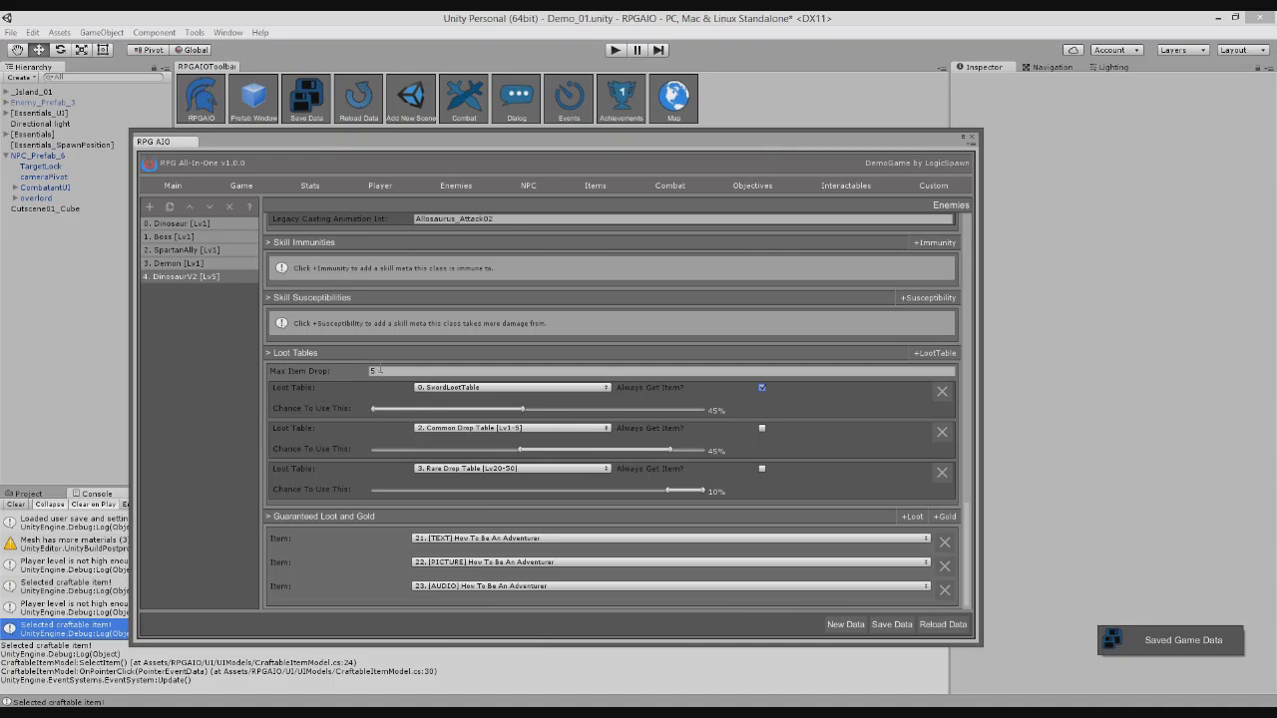
click(361, 370)
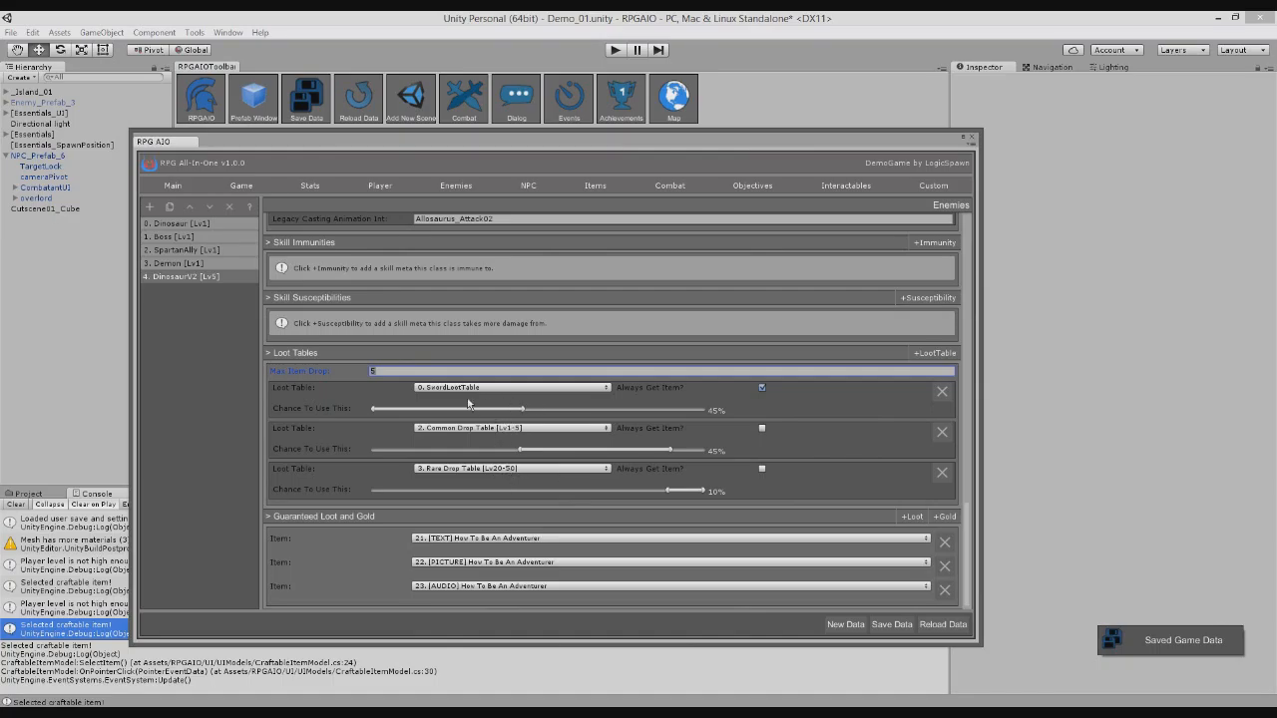
Step: Add an empty no-loot entry to Common Drop Table [Lv1-5] and remove it again
mouse_move(596, 188)
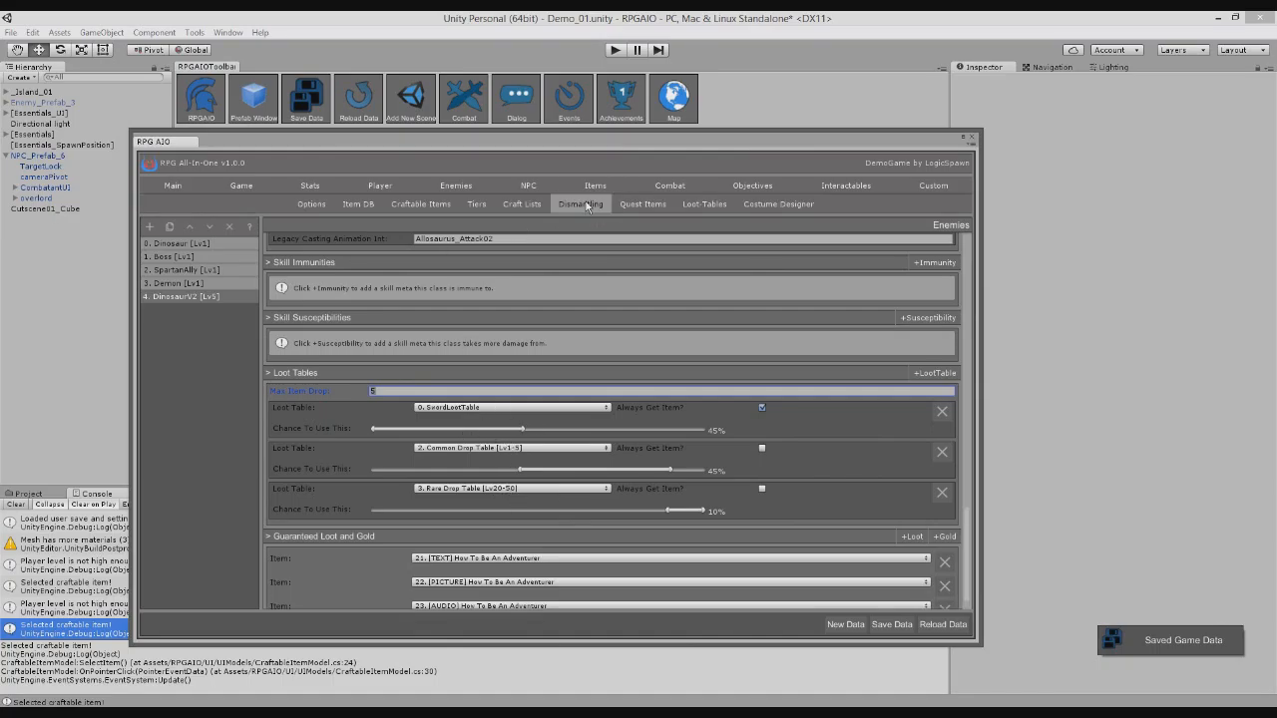
click(703, 203)
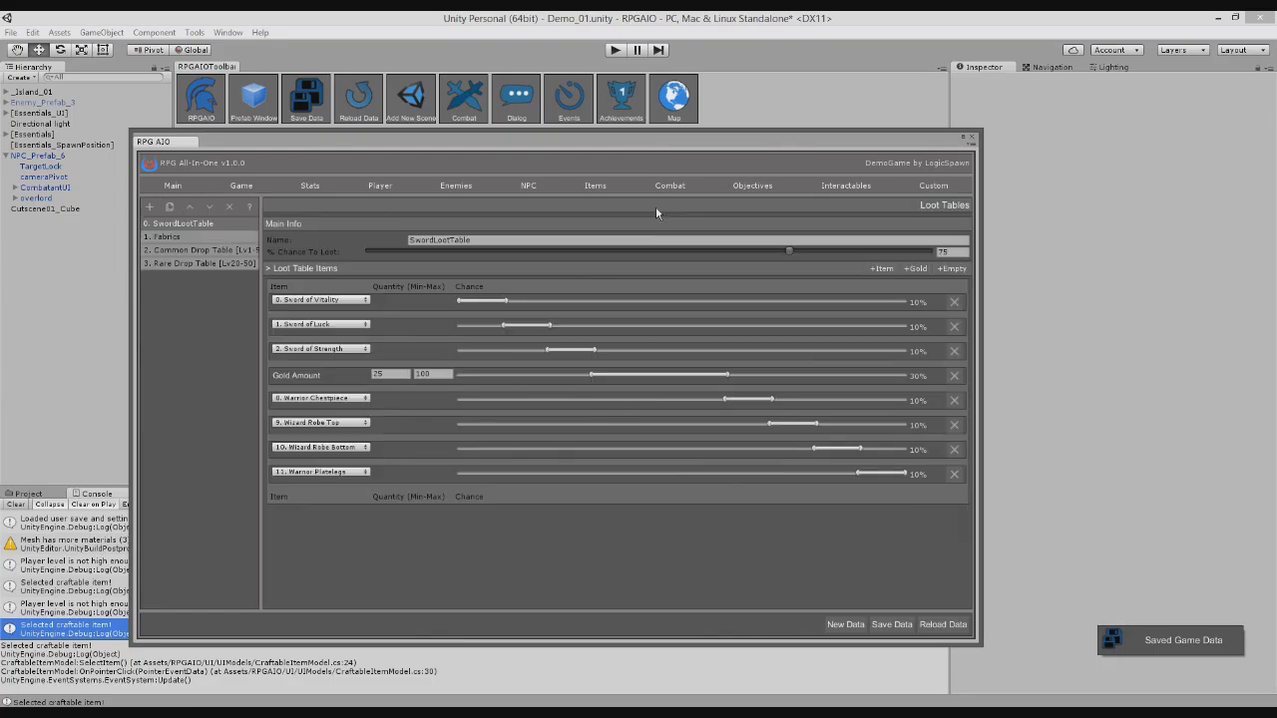
click(215, 250)
click(950, 268)
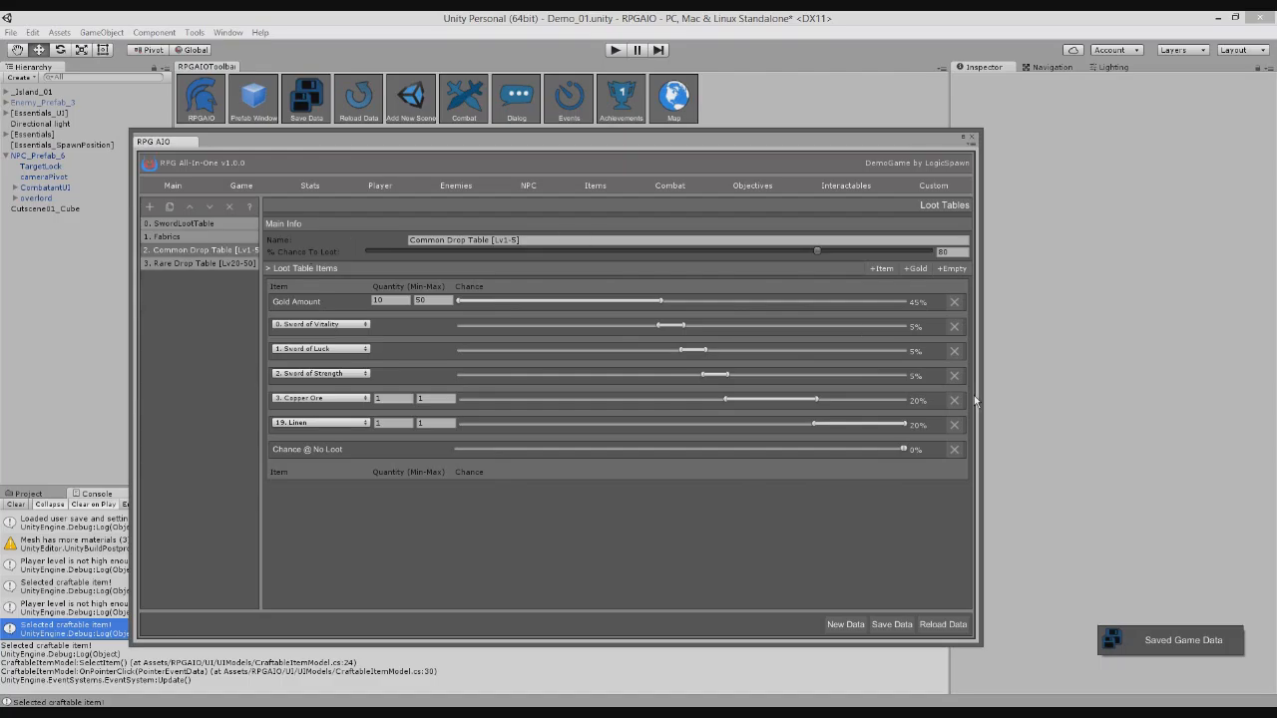
click(954, 448)
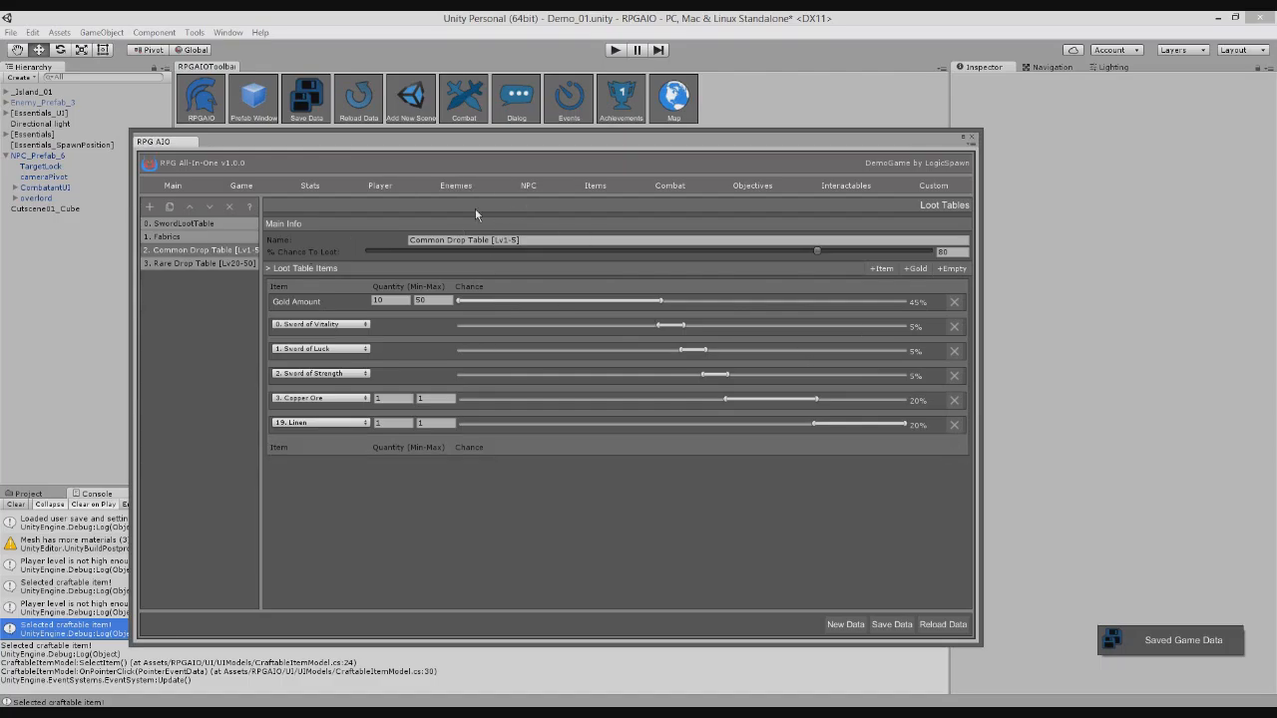
Step: Open the general item options to examine the loot drop sound and apparel slot settings
mouse_move(591, 185)
click(325, 208)
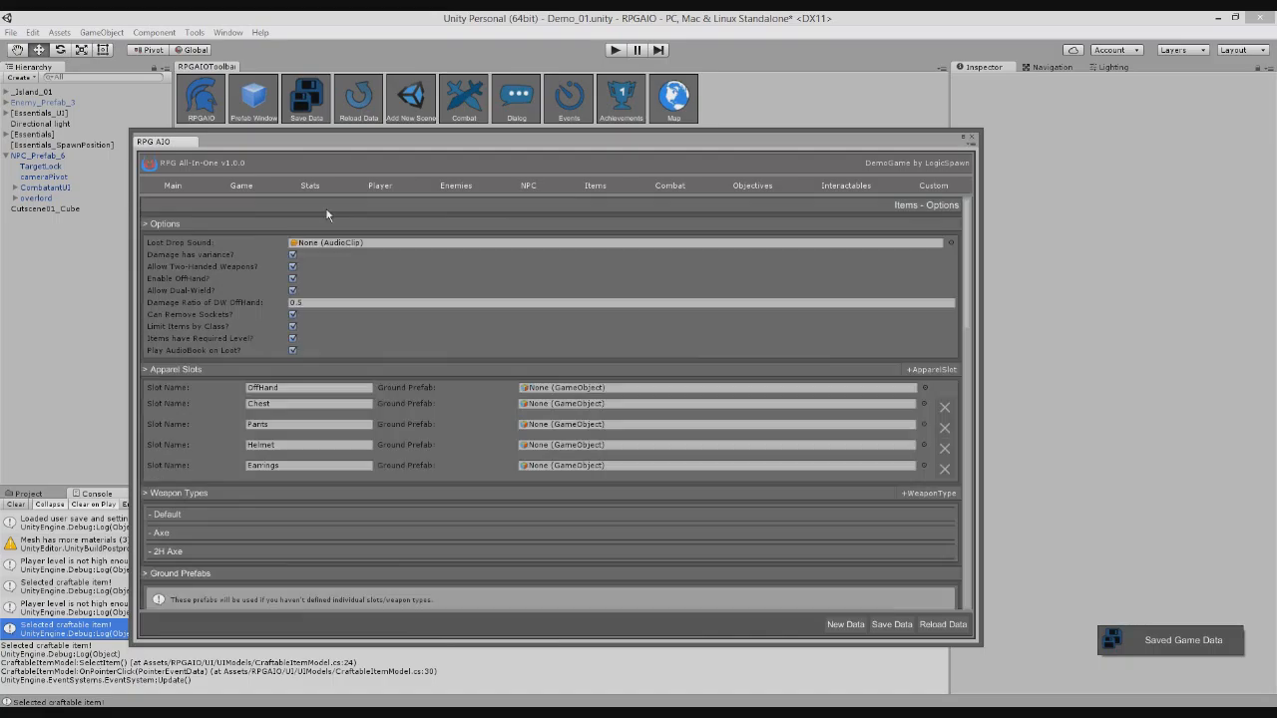
click(581, 189)
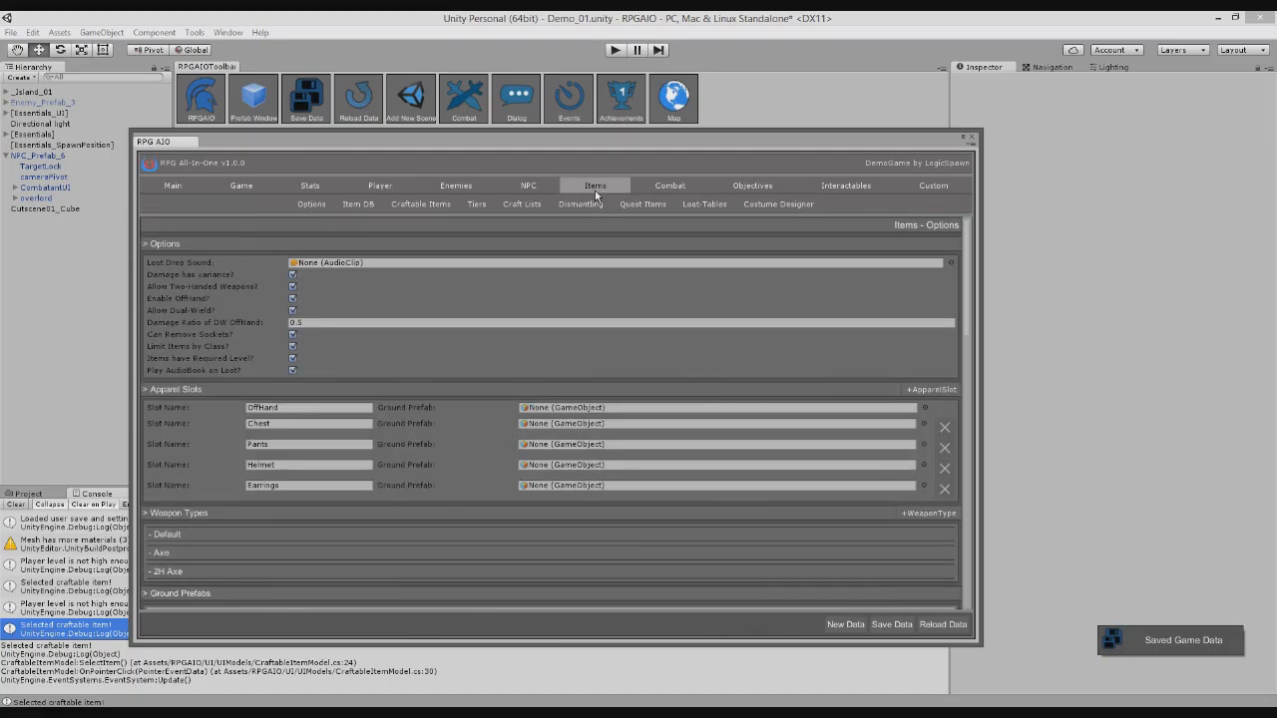